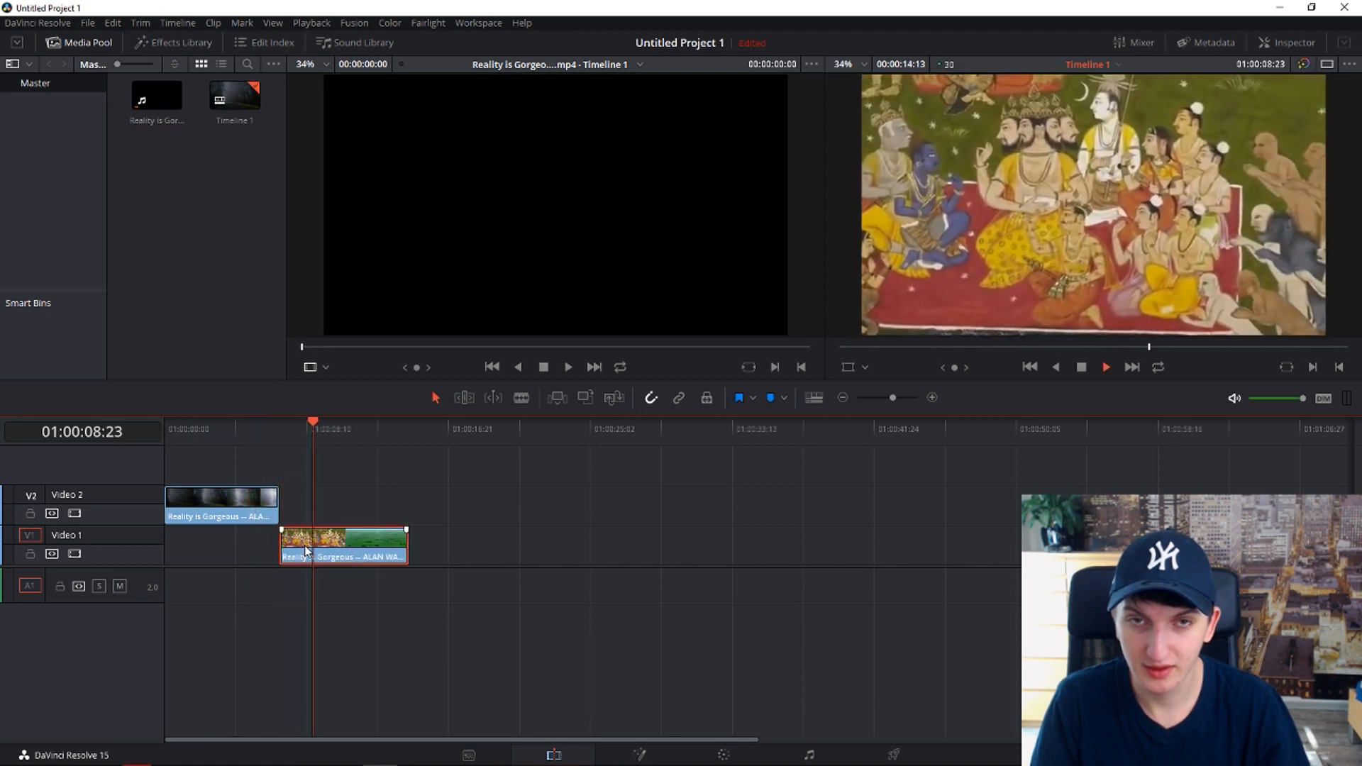
# Shift the Video 1 clip earlier so its beginning overlaps the end of the Video 2 clip, and play the overlap.
pyautogui.moveTo(302, 553); pyautogui.dragTo(261, 546)
pyautogui.click(179, 434)
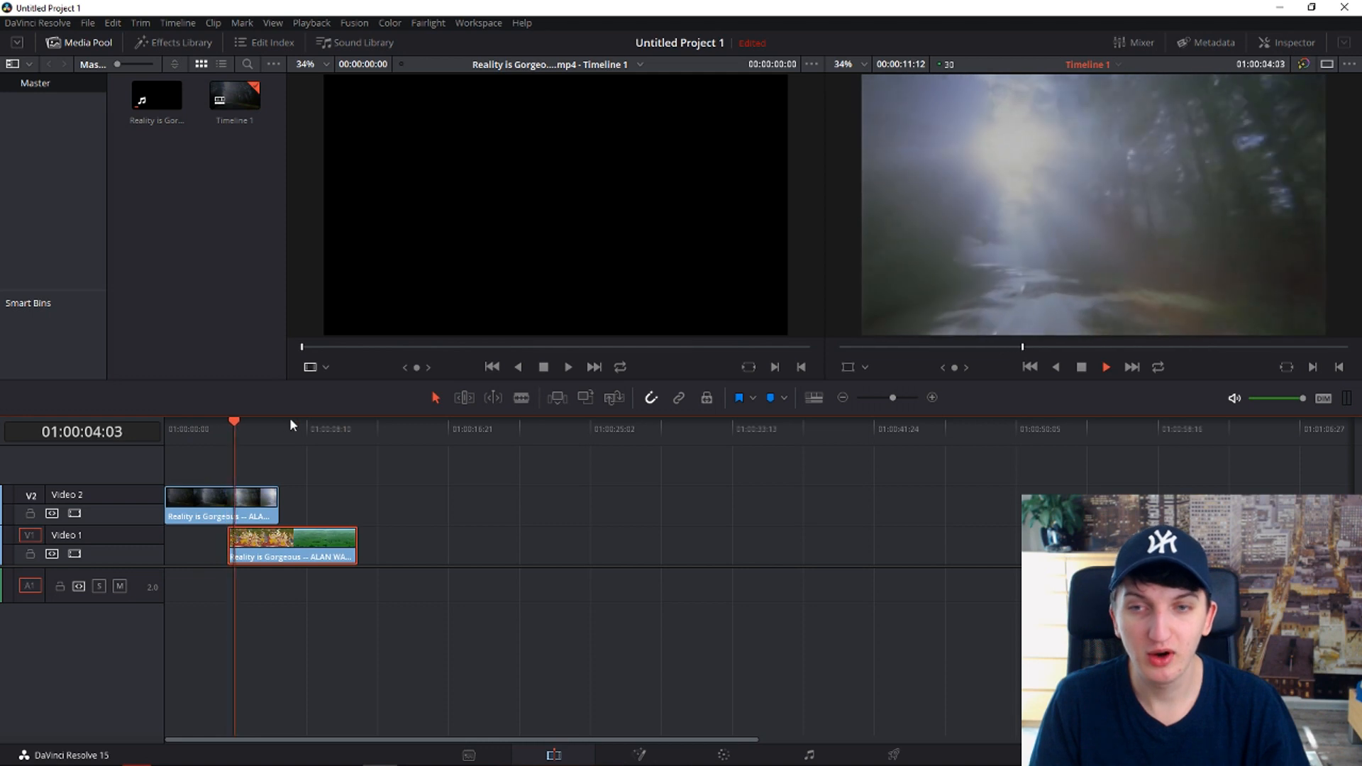
pyautogui.press('space')
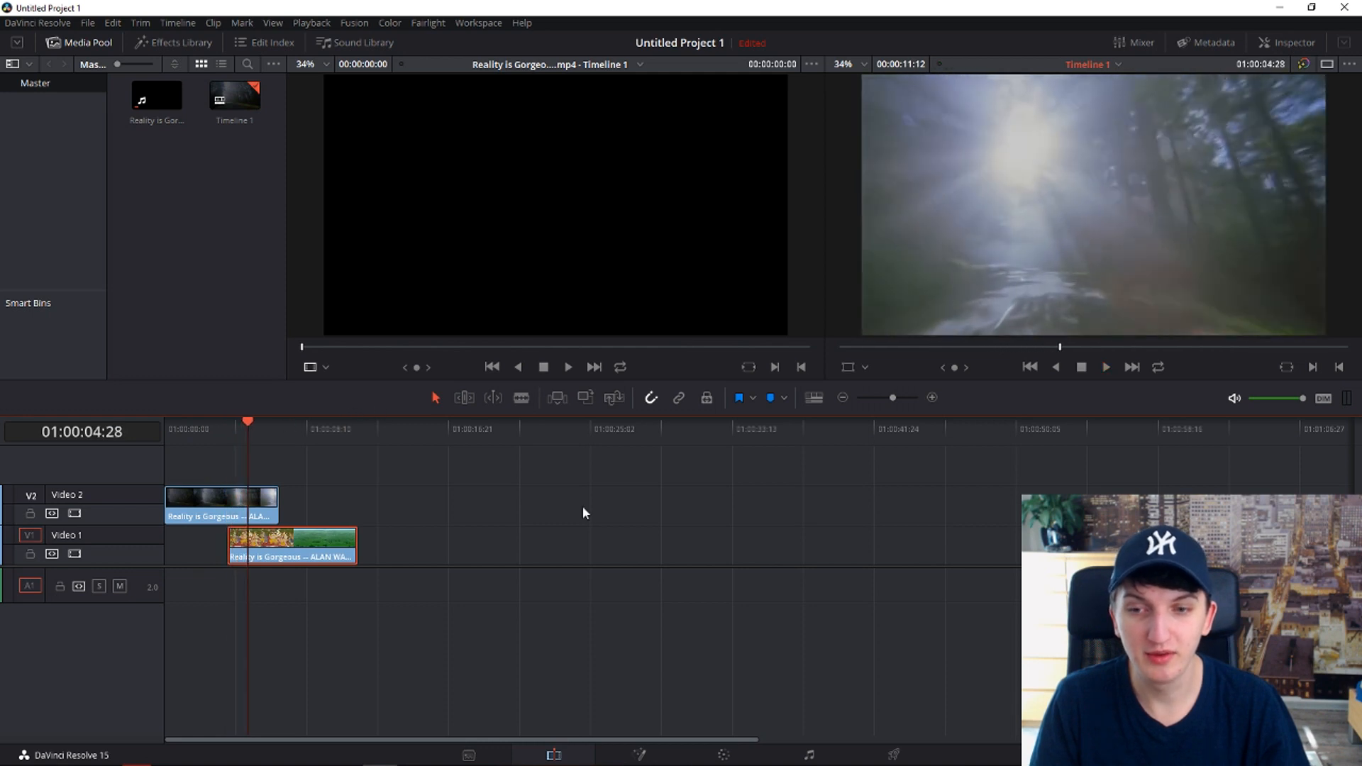
# On the Color page, draw a four-point curve window just beyond the frame's right edge at 01:00:03:22, where the lower clip begins.
pyautogui.click(738, 758)
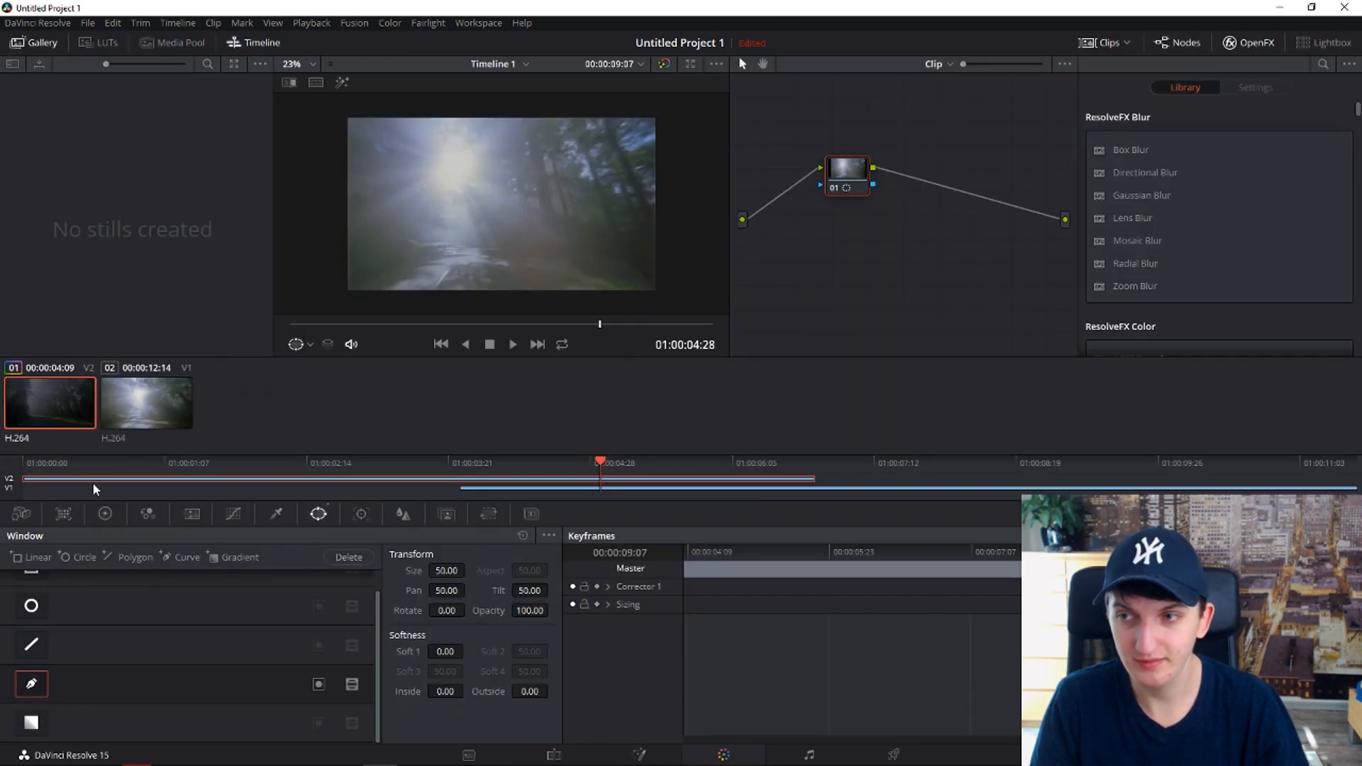
pyautogui.moveTo(600, 472); pyautogui.dragTo(464, 477)
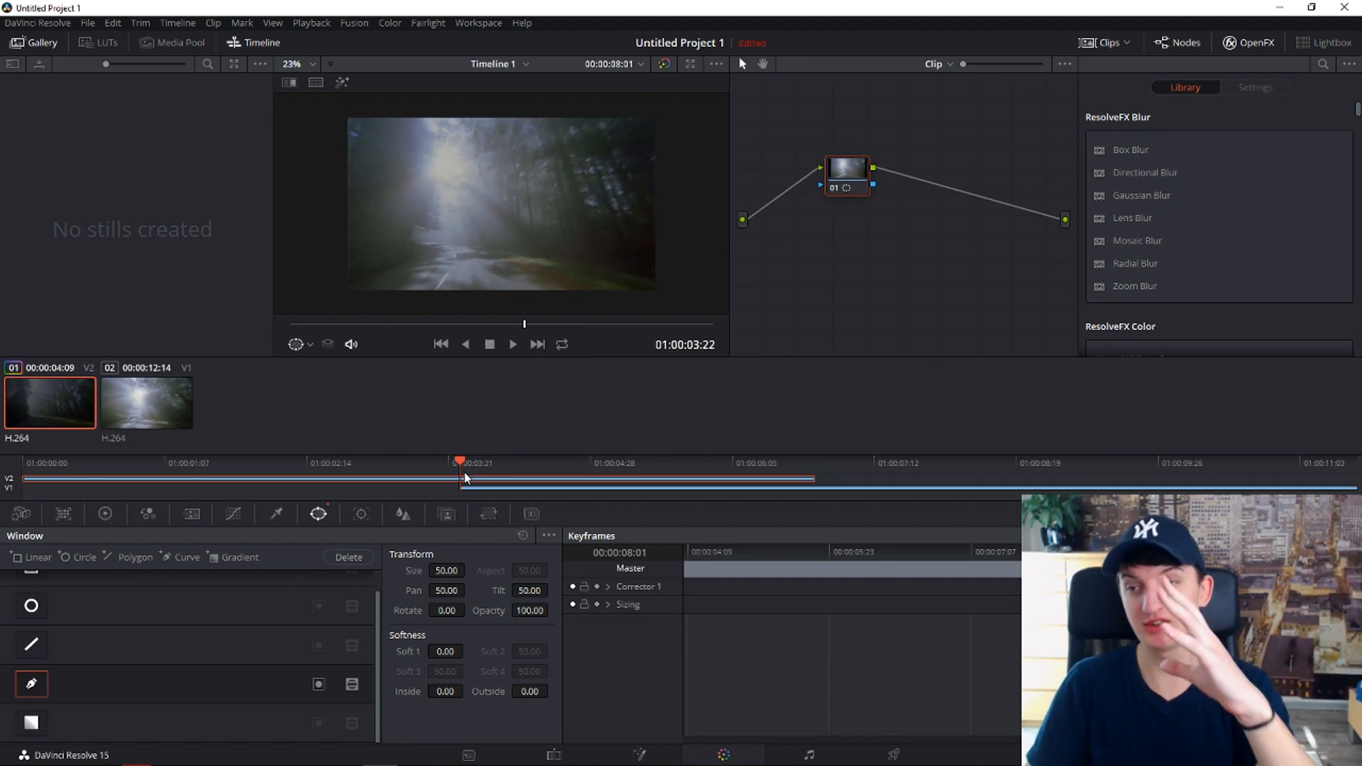
pyautogui.click(36, 688)
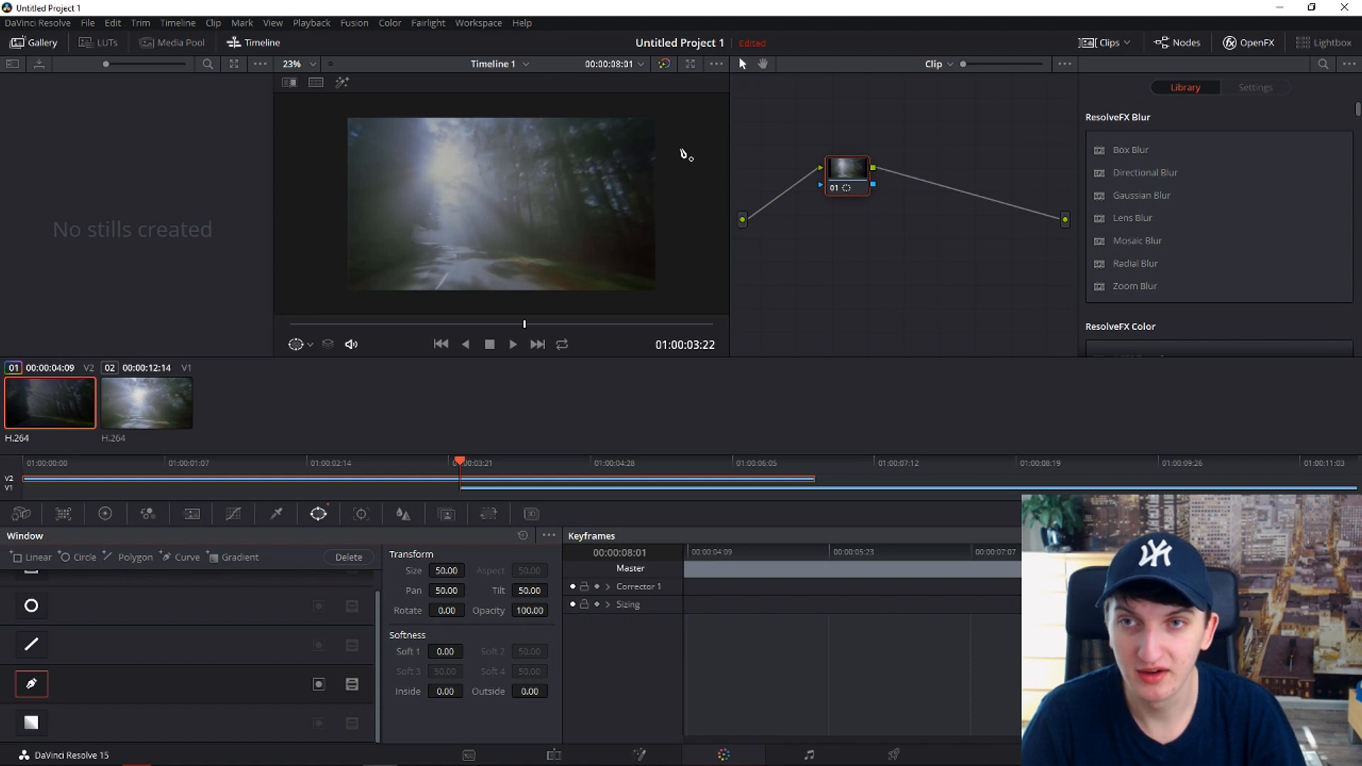
pyautogui.click(678, 107)
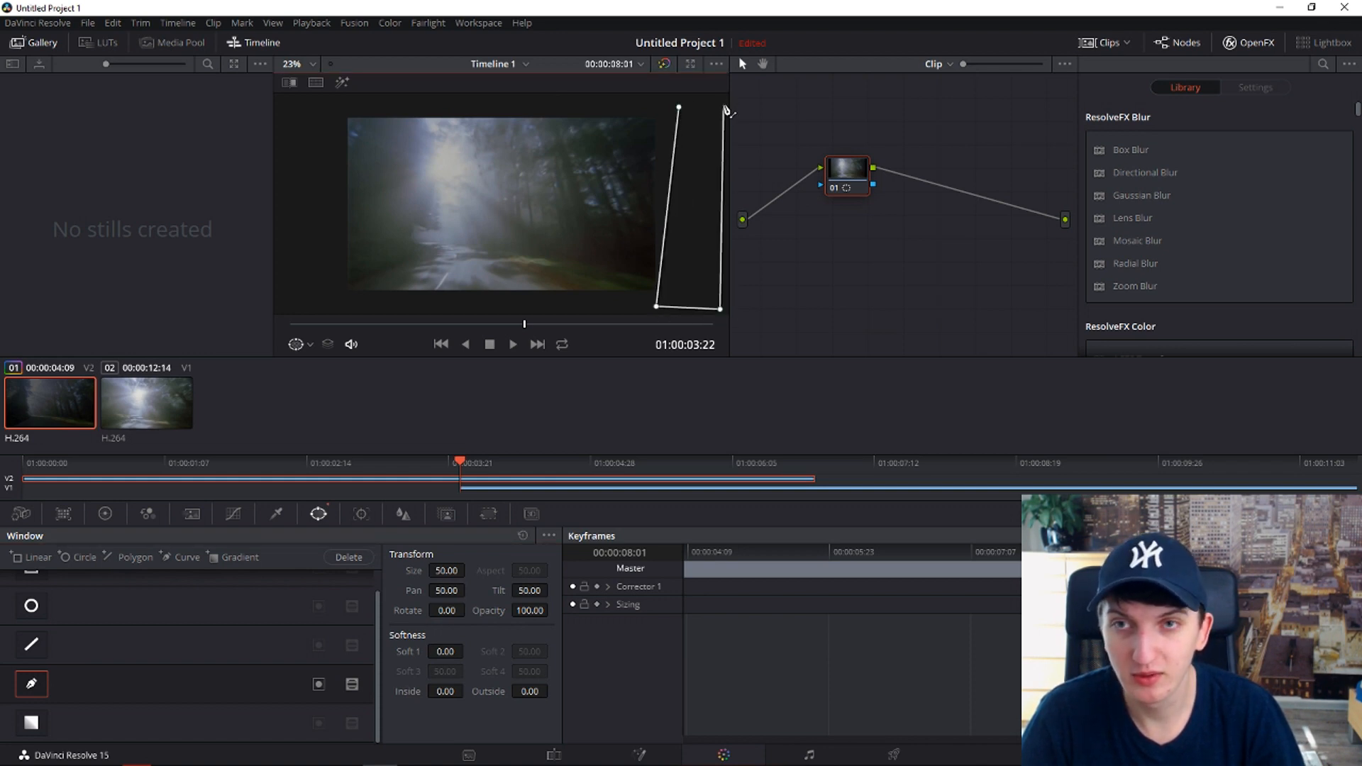
pyautogui.click(723, 105)
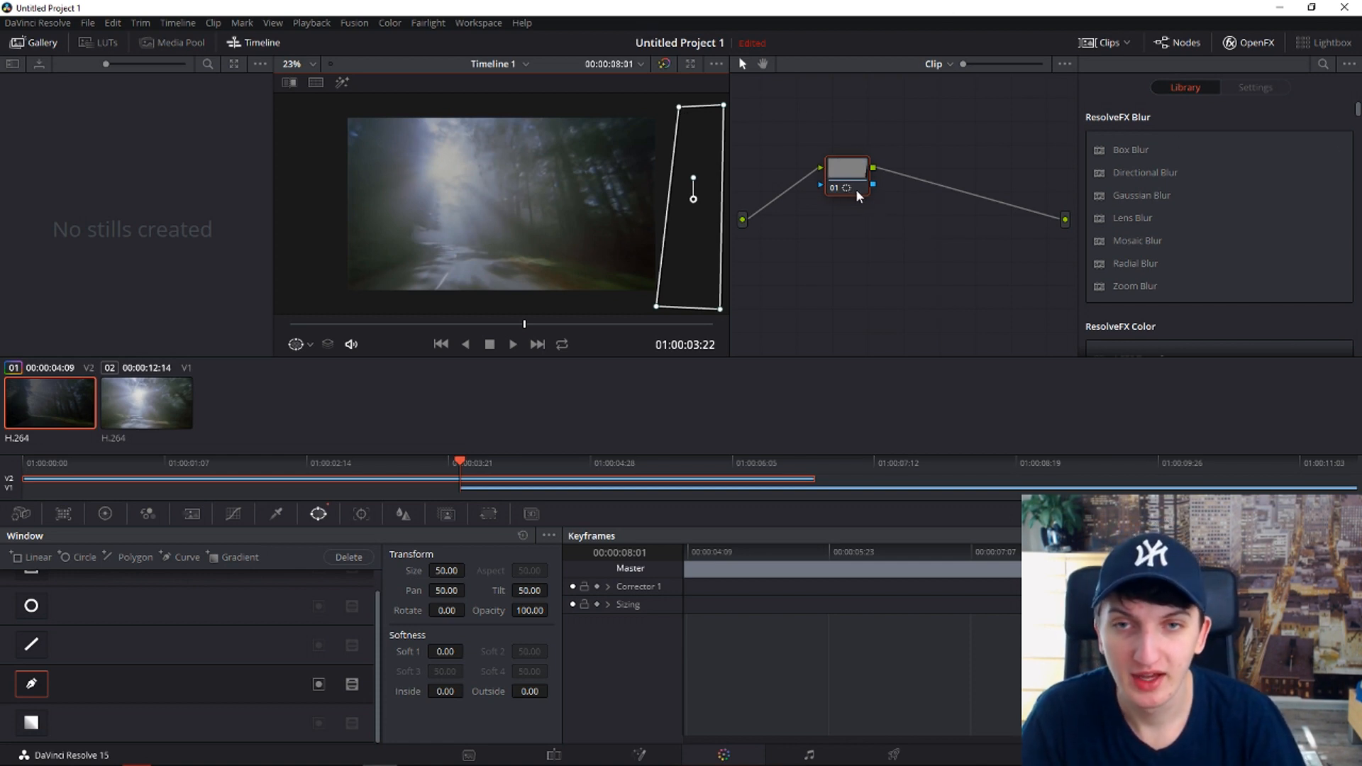
# Add an alpha output to the node graph and connect the node's alpha to it, nudging the window slightly upward.
pyautogui.rightClick(894, 234)
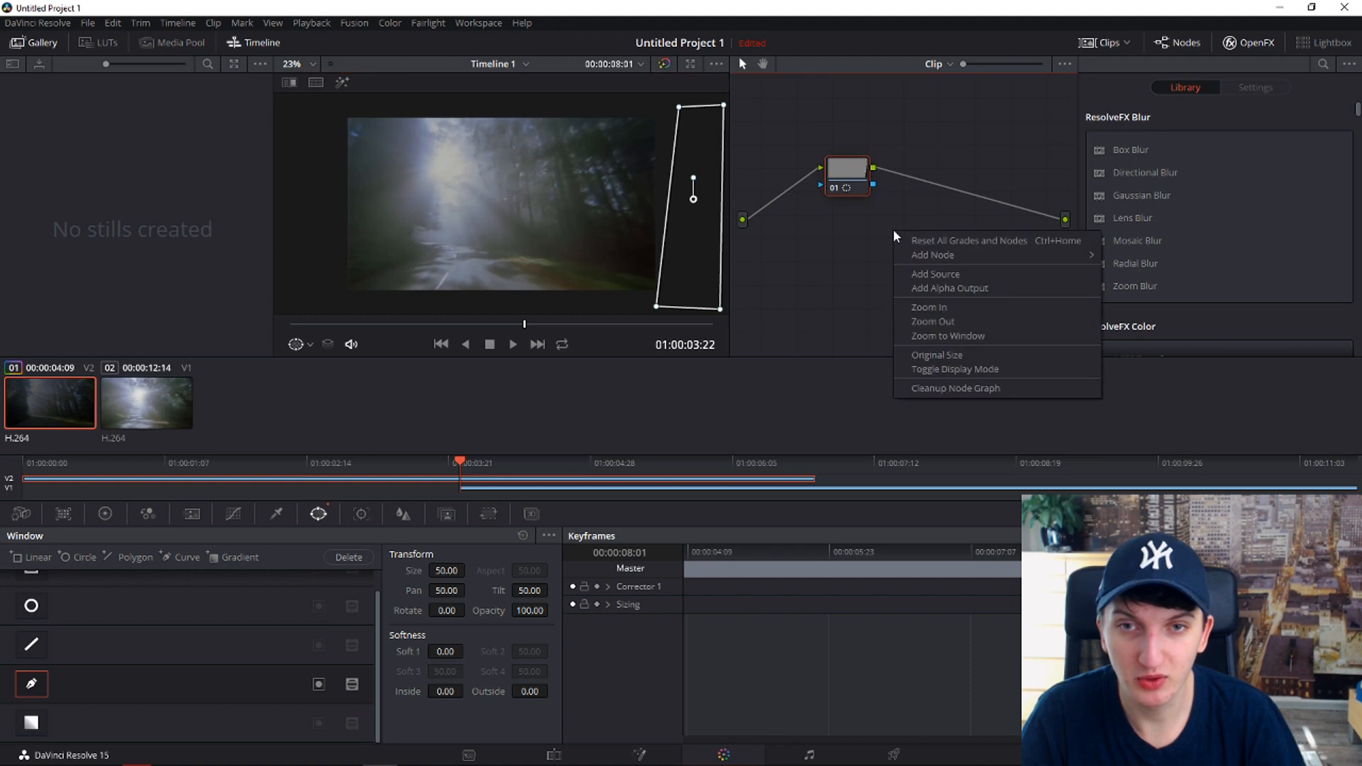
pyautogui.click(991, 290)
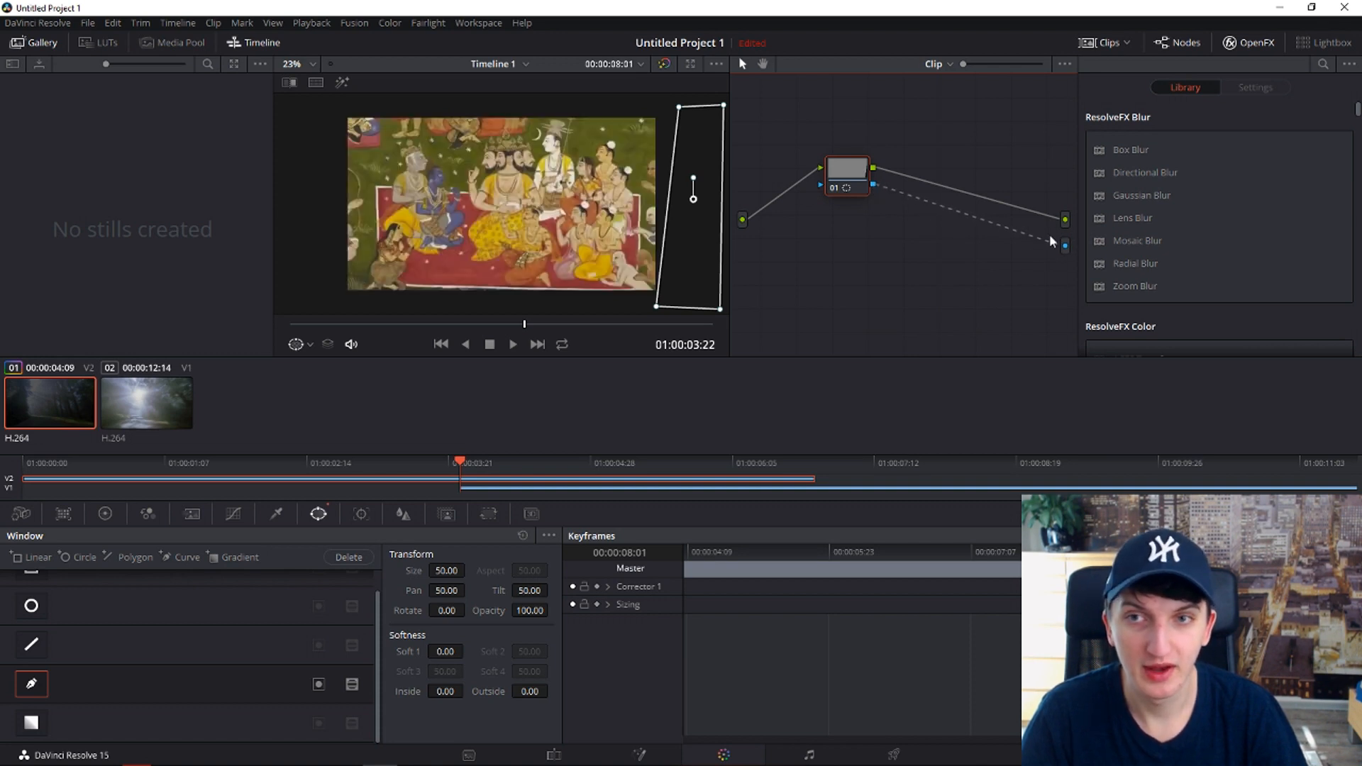
pyautogui.moveTo(698, 264)
pyautogui.mouseDown()
pyautogui.moveTo(647, 265)
pyautogui.moveTo(697, 257)
pyautogui.mouseUp()
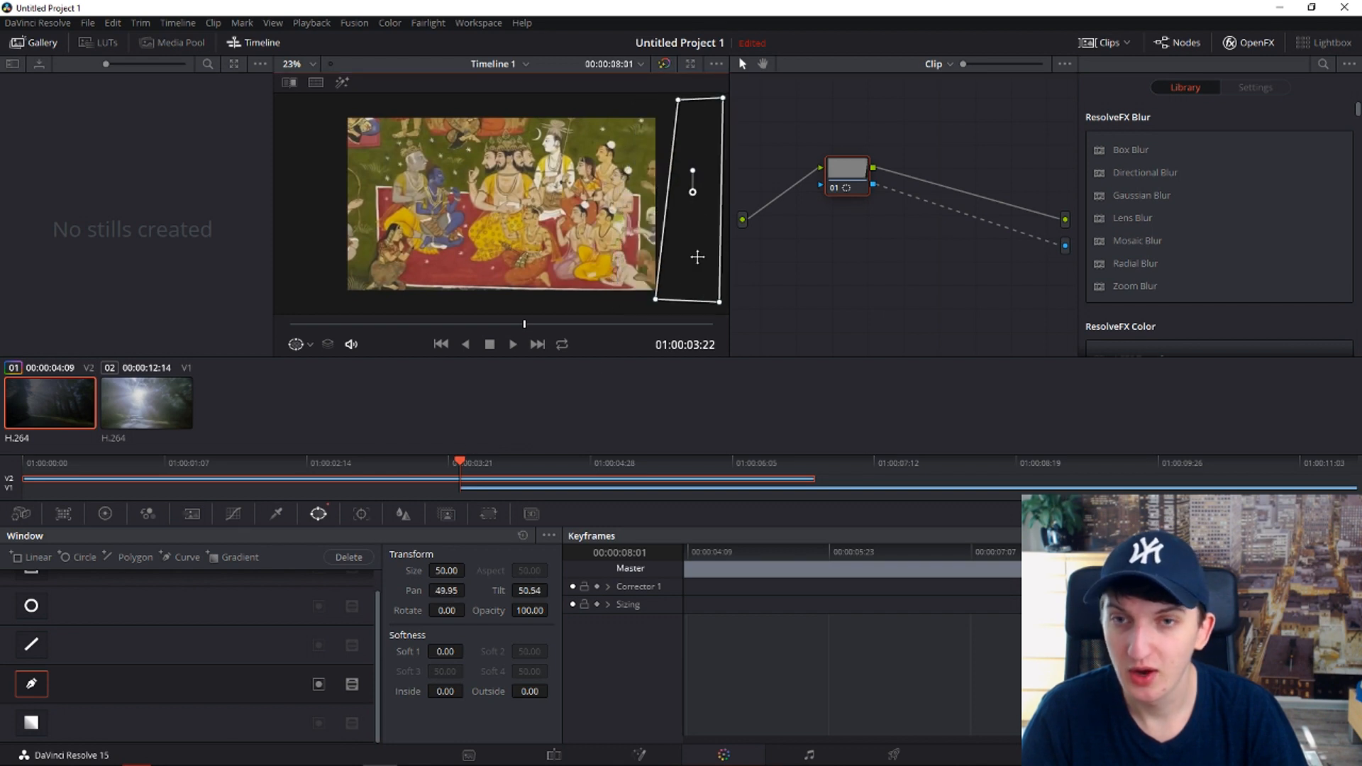
# Invert the curve window and move it over the frame's right edge to reveal the clip underneath.
pyautogui.click(319, 684)
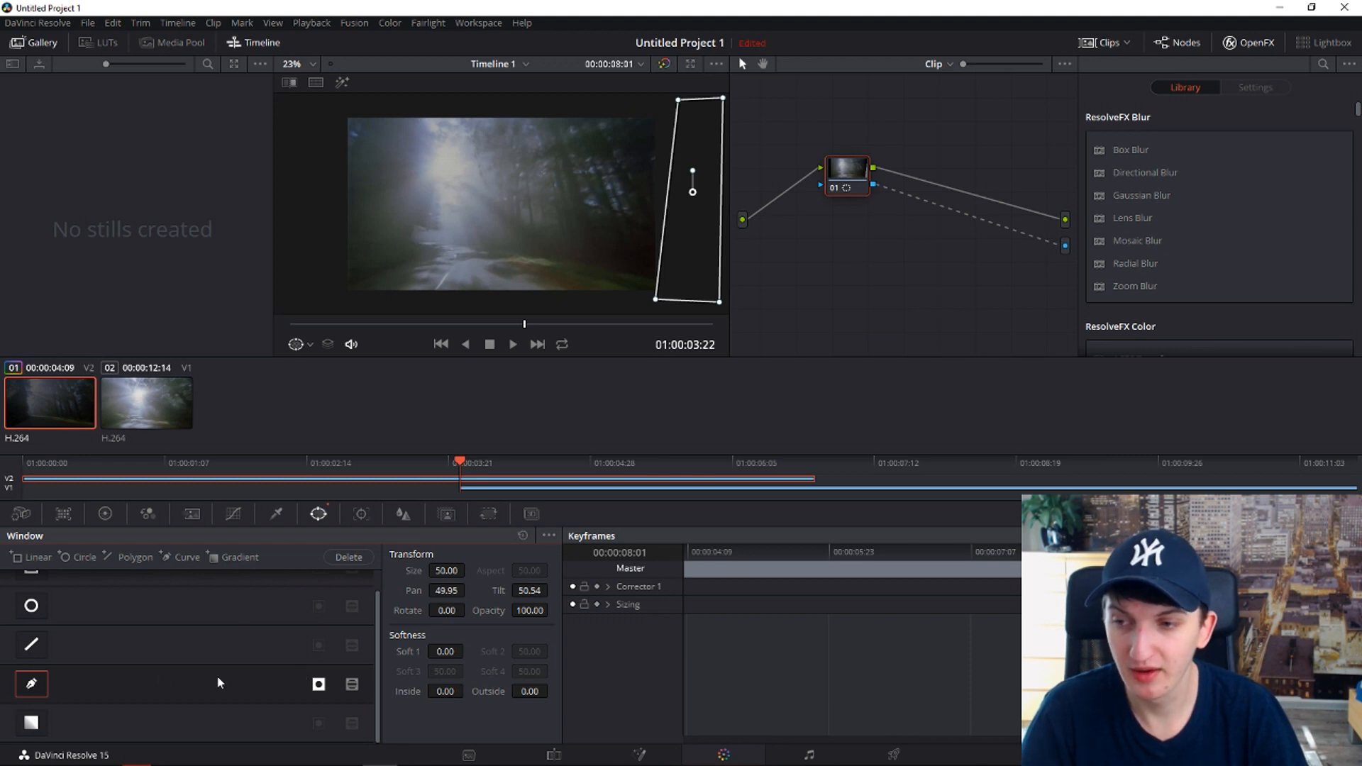
pyautogui.click(320, 685)
pyautogui.click(319, 685)
pyautogui.moveTo(702, 276); pyautogui.dragTo(653, 281)
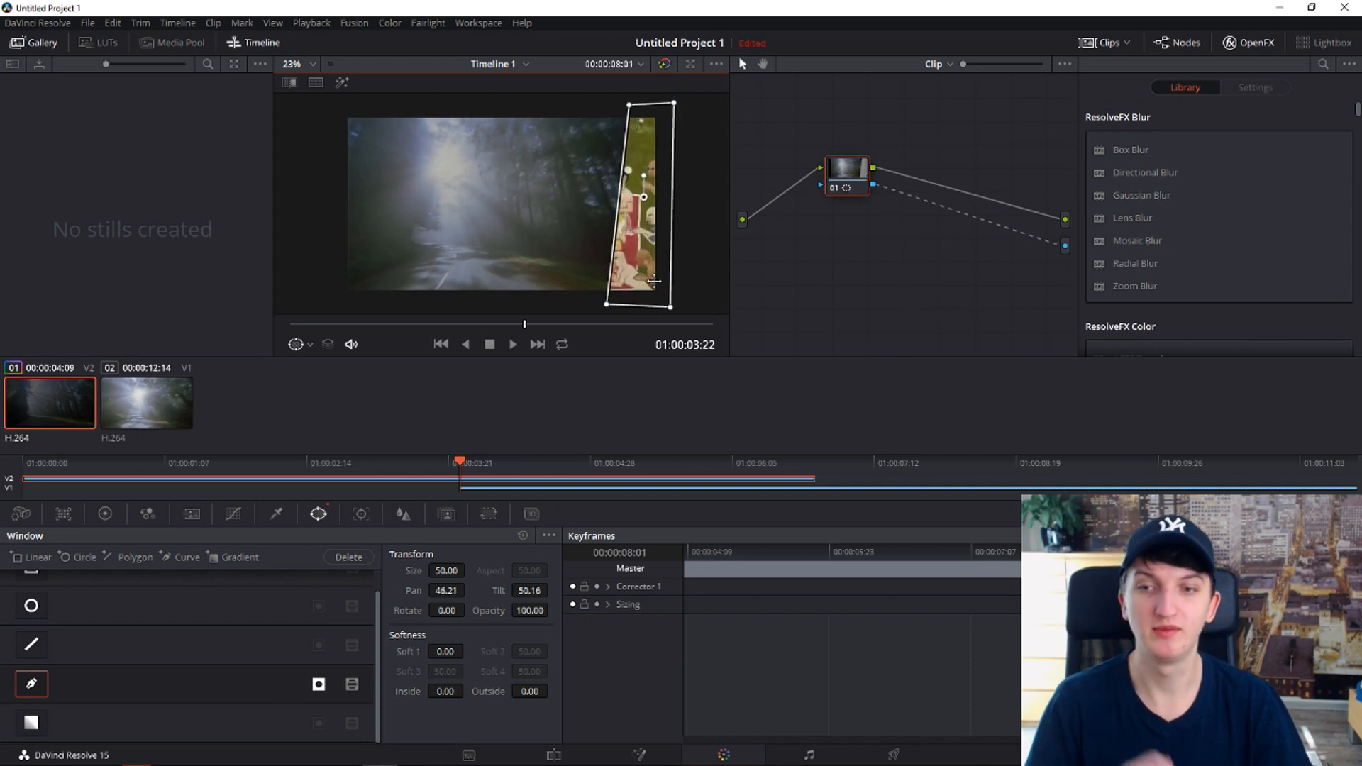
# Turn on keyframing for Corrector 1 and shift the mask's two left corners leftward frame by frame until 01:00:03:25.
pyautogui.click(598, 587)
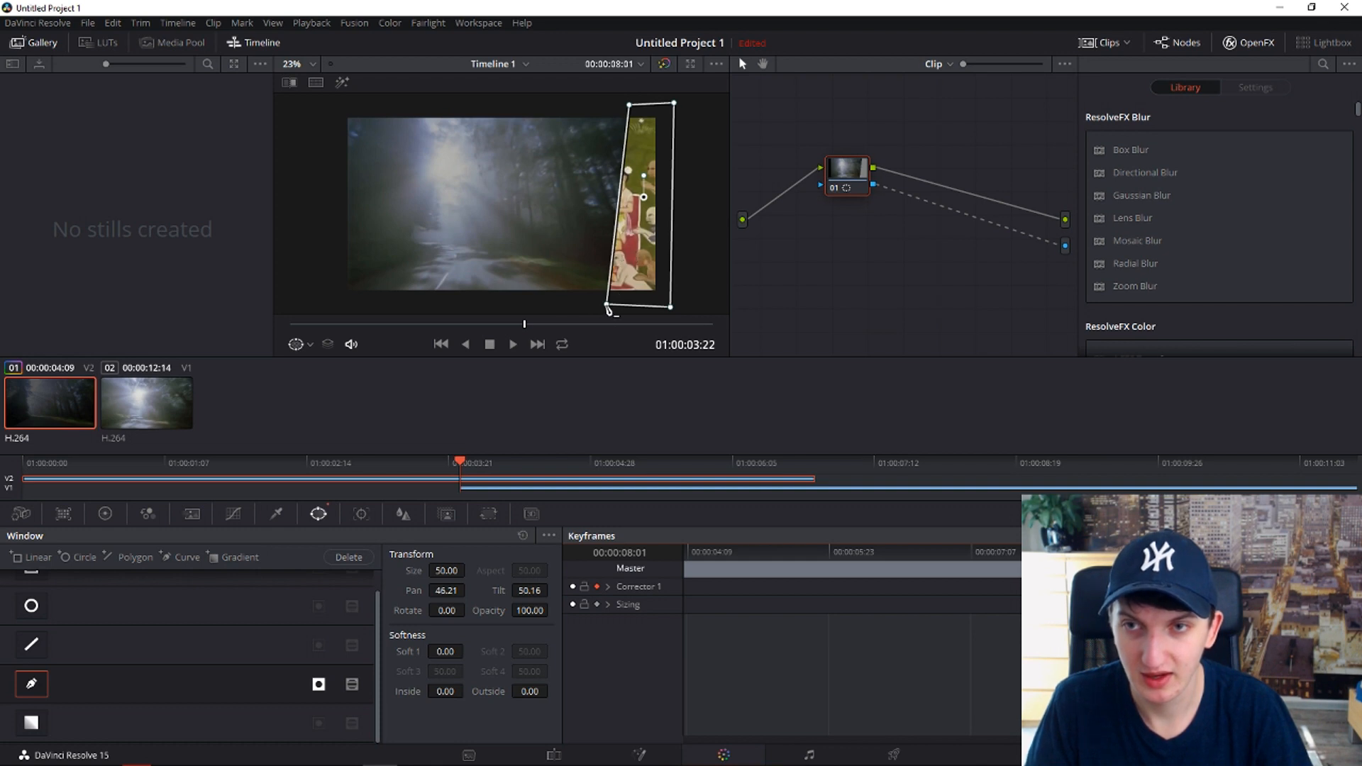
pyautogui.moveTo(608, 308); pyautogui.dragTo(598, 305)
pyautogui.moveTo(634, 106); pyautogui.dragTo(619, 104)
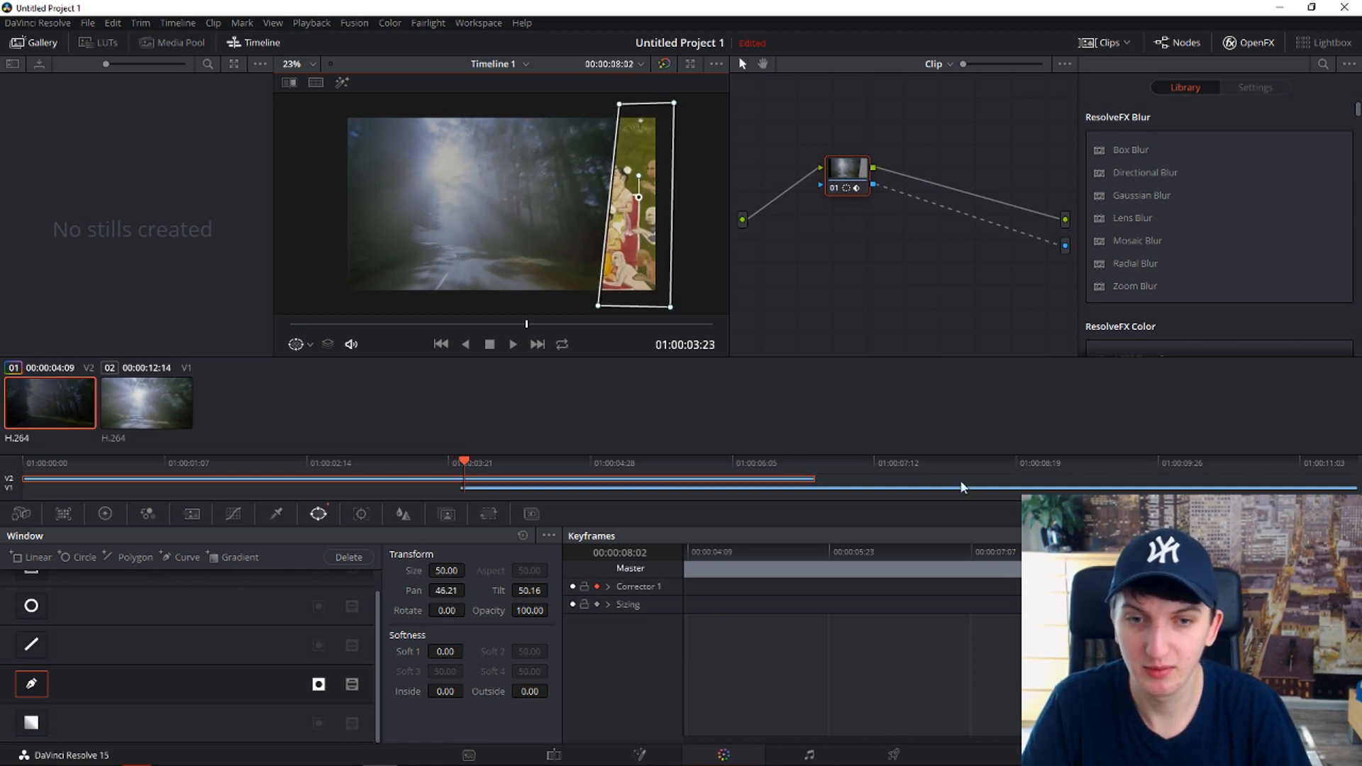
pyautogui.moveTo(599, 307); pyautogui.dragTo(580, 301)
pyautogui.moveTo(621, 106); pyautogui.dragTo(596, 104)
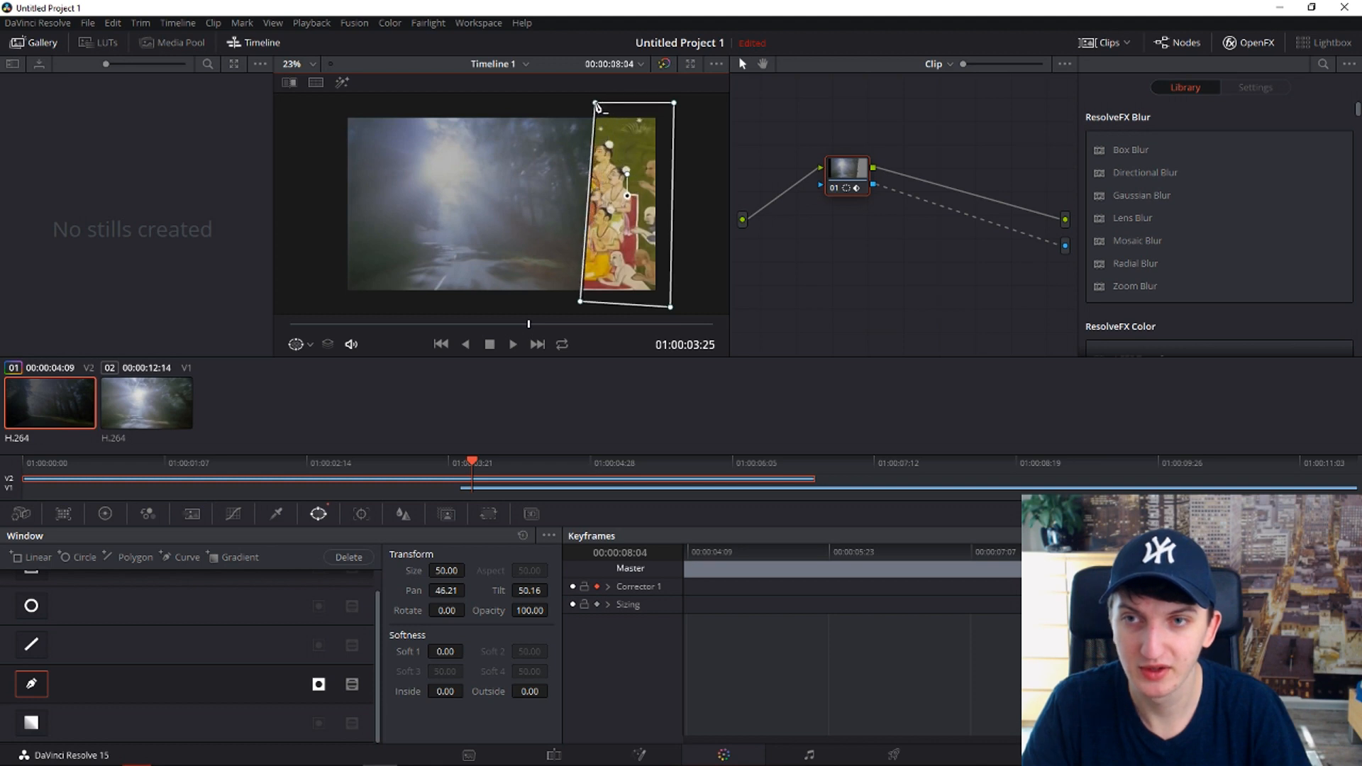
# Keyframe the mask's left corners progressively further left from 01:00:03:27 to 01:00:04:02, bringing the wipe edge to the frame's middle.
pyautogui.moveTo(581, 305); pyautogui.dragTo(562, 303)
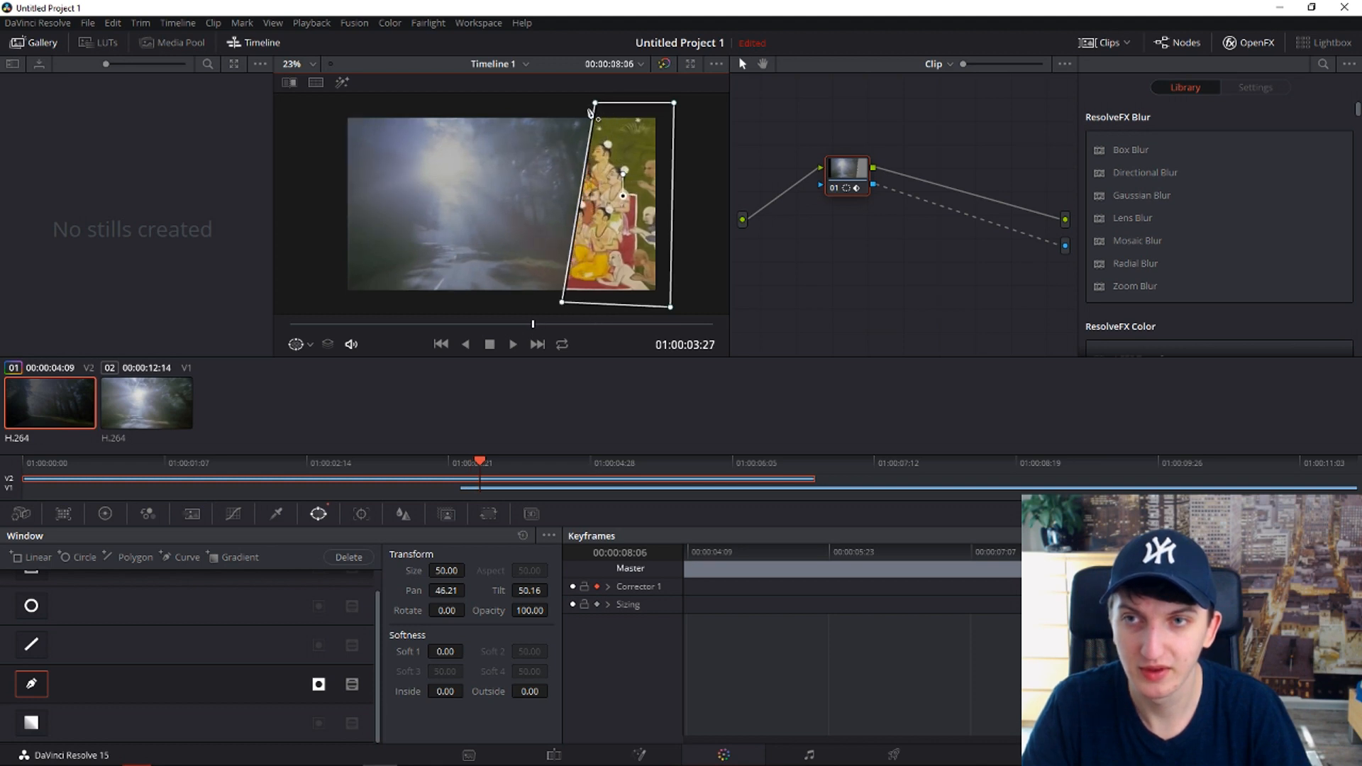
pyautogui.moveTo(595, 103); pyautogui.dragTo(576, 104)
pyautogui.moveTo(562, 303); pyautogui.dragTo(536, 303)
pyautogui.moveTo(575, 103); pyautogui.dragTo(550, 103)
pyautogui.press('Right')
pyautogui.press('Right')
pyautogui.moveTo(536, 305); pyautogui.dragTo(505, 301)
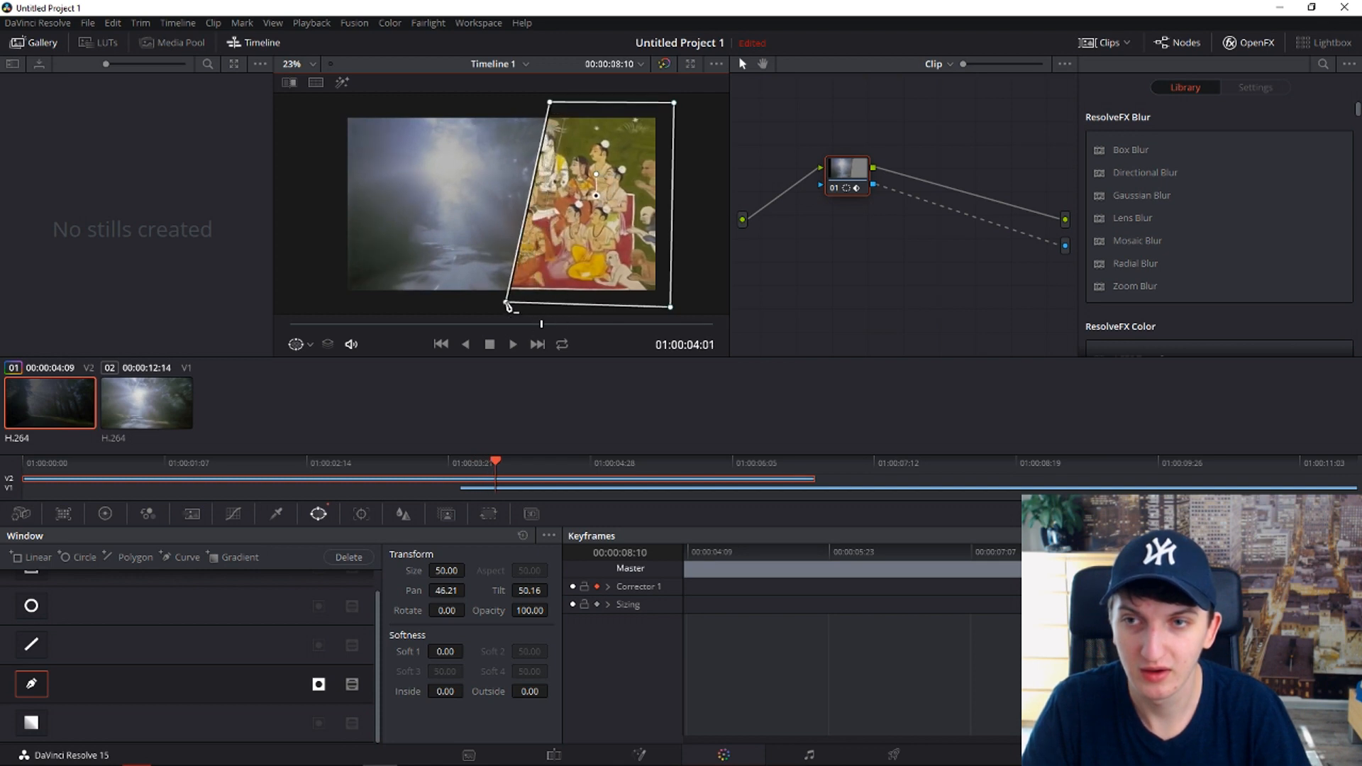
pyautogui.moveTo(551, 104); pyautogui.dragTo(522, 104)
pyautogui.press('Right')
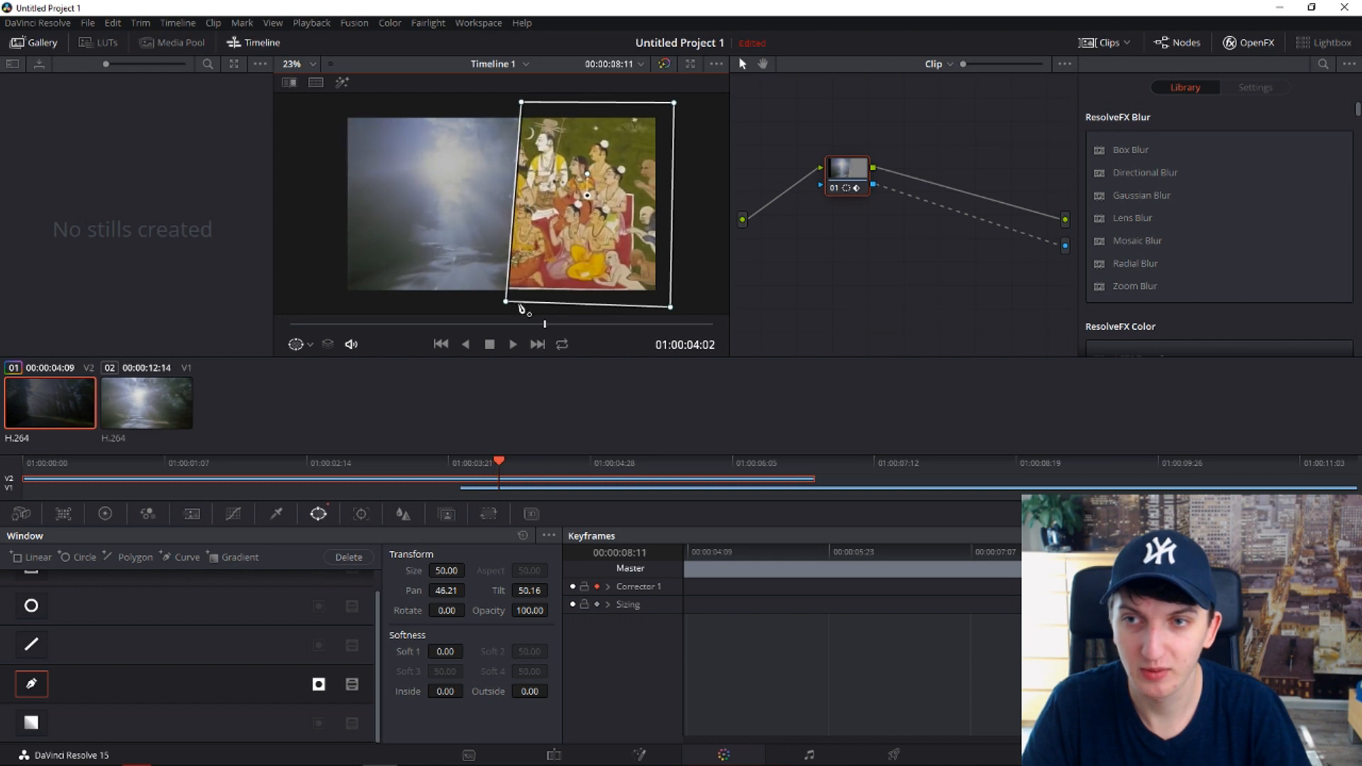
pyautogui.moveTo(506, 304); pyautogui.dragTo(482, 300)
pyautogui.moveTo(522, 104); pyautogui.dragTo(508, 103)
# Advance to 01:00:04:07 and move both left corners of the mask slightly further left, keeping the edge slanted.
pyautogui.press('Right')
pyautogui.press('Right')
pyautogui.press('Right')
pyautogui.press('Right')
pyautogui.press('Right')
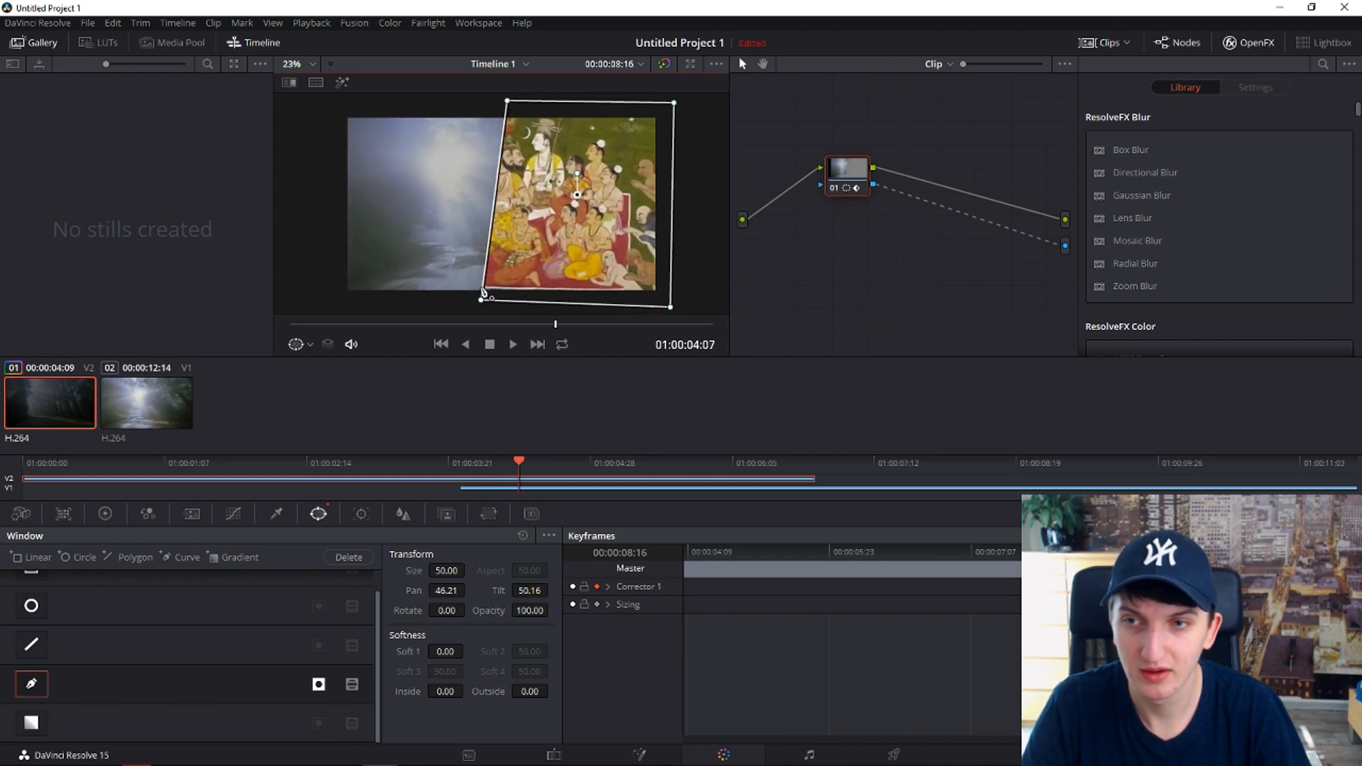
pyautogui.moveTo(482, 300); pyautogui.dragTo(458, 303)
pyautogui.moveTo(508, 101); pyautogui.dragTo(499, 99)
# Move the mask's left corners further left every few frames up to 01:00:04:19, with the lower corner leading.
pyautogui.press('Right')
pyautogui.press('Right')
pyautogui.press('Right')
pyautogui.press('Right')
pyautogui.press('Right')
pyautogui.moveTo(460, 303); pyautogui.dragTo(447, 301)
pyautogui.moveTo(498, 99); pyautogui.dragTo(484, 99)
pyautogui.press('Right')
pyautogui.press('Right')
pyautogui.press('Right')
pyautogui.press('Right')
pyautogui.moveTo(447, 301); pyautogui.dragTo(431, 309)
pyautogui.moveTo(484, 98); pyautogui.dragTo(468, 99)
pyautogui.press('Right')
pyautogui.press('Right')
pyautogui.press('Right')
pyautogui.moveTo(431, 308); pyautogui.dragTo(407, 308)
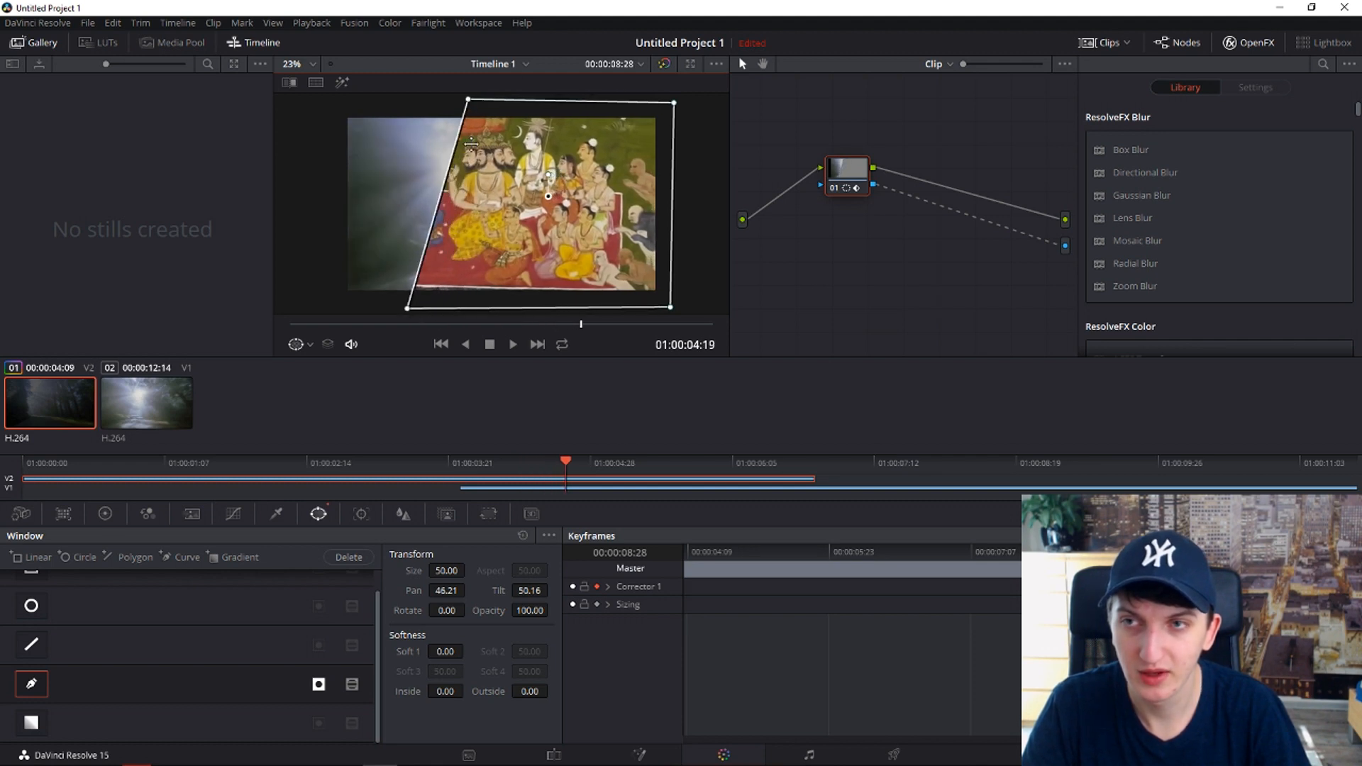
# Continue the wipe beyond 01:00:04:19, stepping a few frames at a time and moving the left corners toward the frame's left side.
pyautogui.press('Right')
pyautogui.press('Right')
pyautogui.press('Right')
pyautogui.press('Right')
pyautogui.press('Right')
pyautogui.moveTo(468, 100); pyautogui.dragTo(453, 99)
pyautogui.press('Right')
pyautogui.press('Right')
pyautogui.press('Right')
pyautogui.moveTo(407, 308); pyautogui.dragTo(391, 307)
pyautogui.press('Right')
pyautogui.press('Right')
pyautogui.press('Right')
pyautogui.press('Right')
pyautogui.press('Right')
pyautogui.press('Right')
pyautogui.press('Right')
pyautogui.press('Right')
pyautogui.moveTo(452, 99); pyautogui.dragTo(438, 100)
pyautogui.moveTo(391, 307); pyautogui.dragTo(376, 307)
# Extend the wipe to 01:00:05:20 by alternately moving the upper and lower left corners until the lower one nears the frame's left edge.
pyautogui.press('Right')
pyautogui.press('Right')
pyautogui.press('Right')
pyautogui.press('Right')
pyautogui.press('Right')
pyautogui.press('Right')
pyautogui.moveTo(438, 100); pyautogui.dragTo(423, 102)
pyautogui.press('Right')
pyautogui.press('Right')
pyautogui.press('Right')
pyautogui.press('Right')
pyautogui.press('Right')
pyautogui.moveTo(376, 307); pyautogui.dragTo(361, 307)
pyautogui.press('Right')
pyautogui.press('Right')
pyautogui.moveTo(423, 101); pyautogui.dragTo(408, 101)
pyautogui.moveTo(360, 306); pyautogui.dragTo(354, 305)
pyautogui.press('Right')
pyautogui.press('Right')
pyautogui.press('Right')
pyautogui.press('Right')
pyautogui.press('Right')
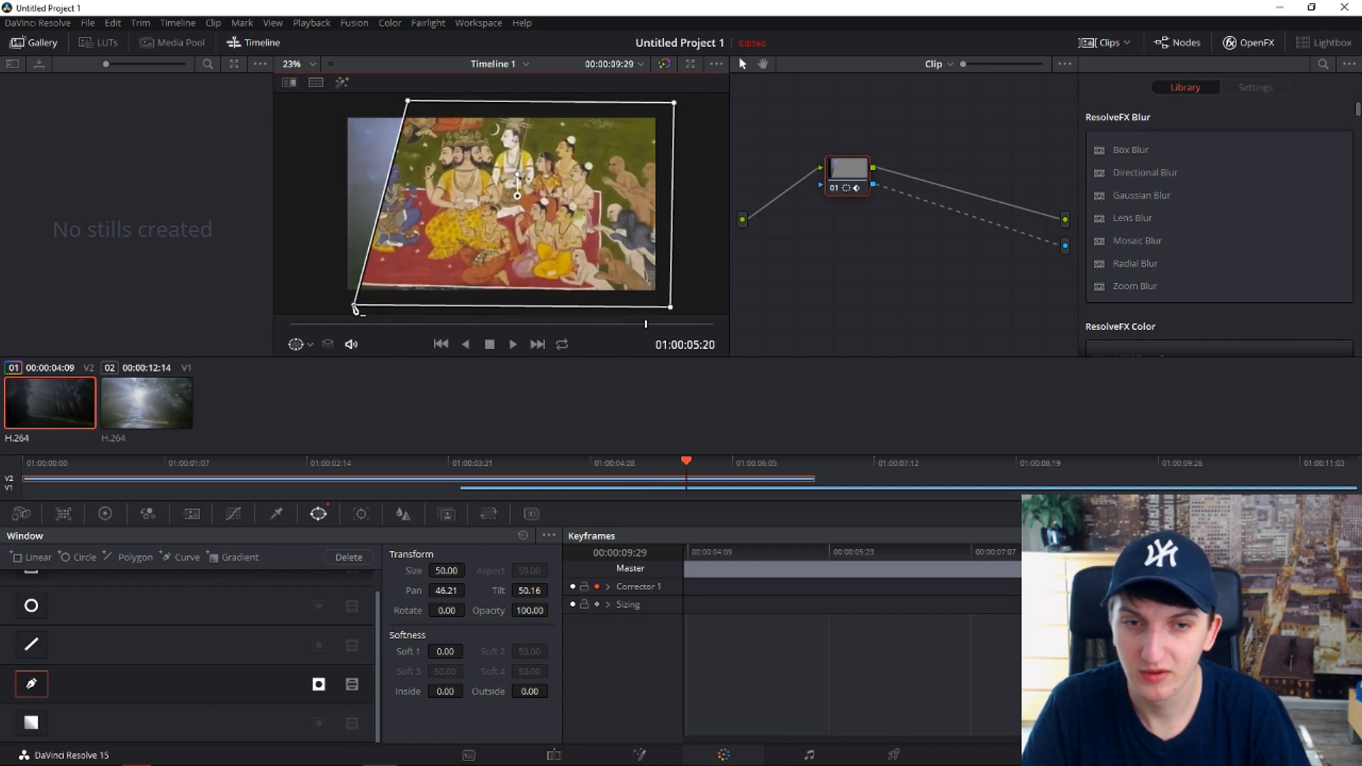
# Finish the wipe at 01:00:06:04 by moving both left mask corners completely past the frame's left edge.
pyautogui.moveTo(409, 101); pyautogui.dragTo(396, 98)
pyautogui.press('Right')
pyautogui.press('Right')
pyautogui.moveTo(354, 305); pyautogui.dragTo(342, 305)
pyautogui.press('Right')
pyautogui.press('Right')
pyautogui.press('Right')
pyautogui.moveTo(396, 99); pyautogui.dragTo(373, 98)
pyautogui.press('Right')
pyautogui.press('Right')
pyautogui.press('Right')
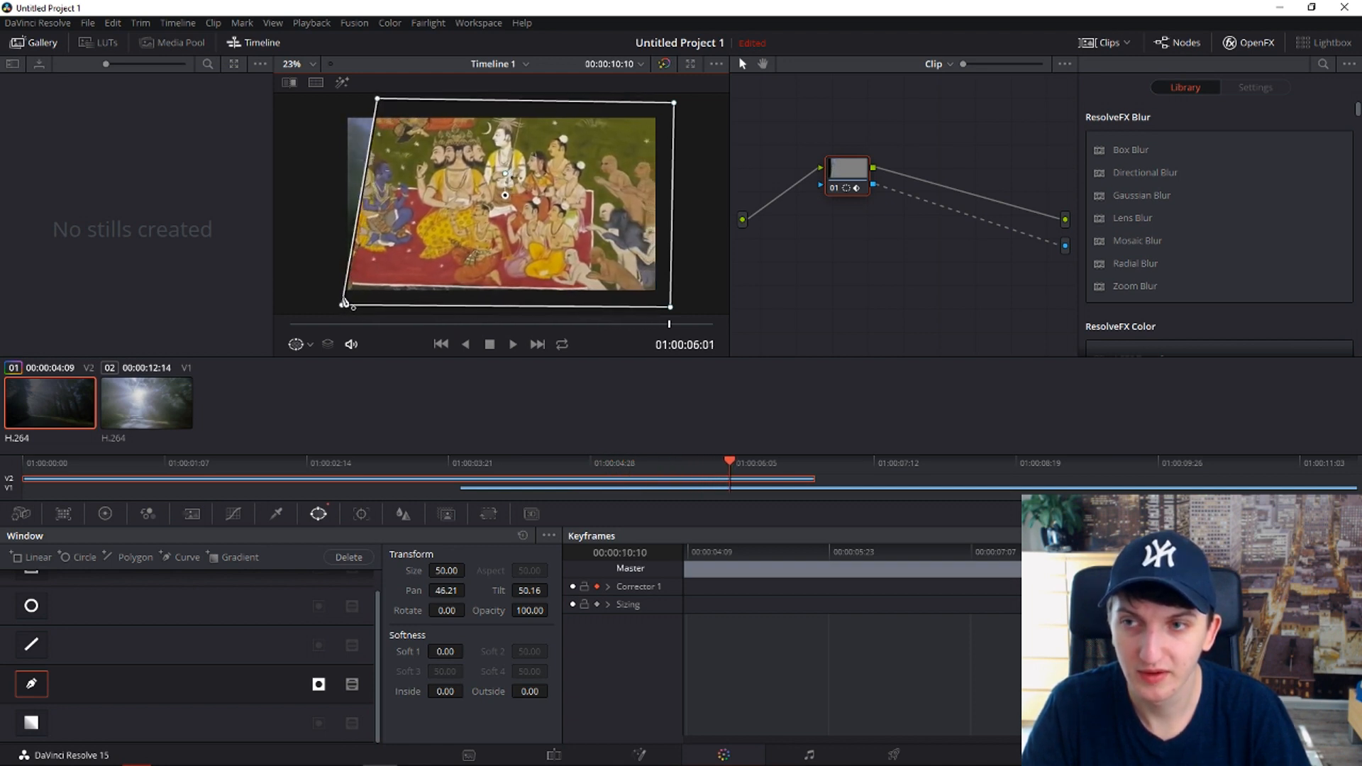
pyautogui.moveTo(342, 305); pyautogui.dragTo(326, 306)
pyautogui.press('Right')
pyautogui.press('Right')
pyautogui.press('Right')
pyautogui.moveTo(372, 98); pyautogui.dragTo(344, 95)
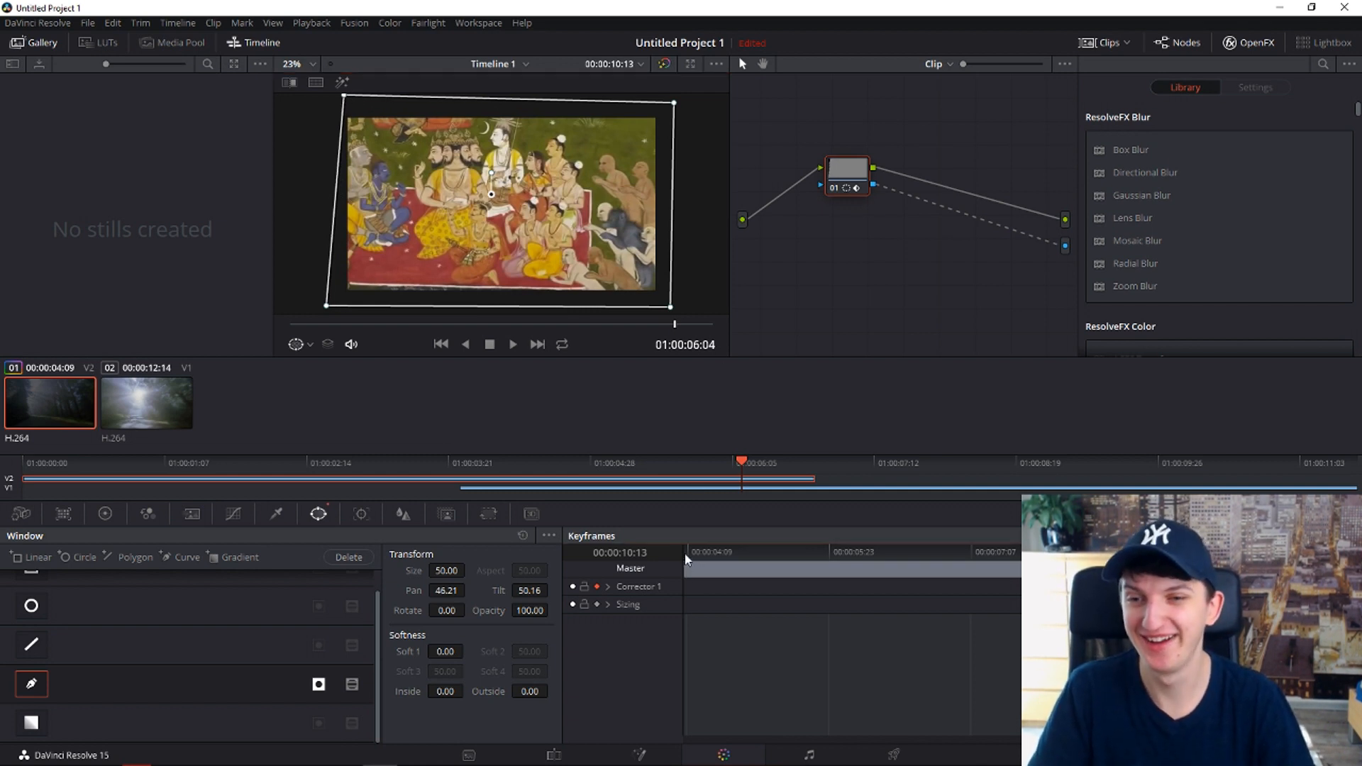
# Play from the timeline's start and move the mask off the frame's right side at 01:00:00:24.
pyautogui.moveTo(735, 468); pyautogui.dragTo(25, 463)
pyautogui.press('space')
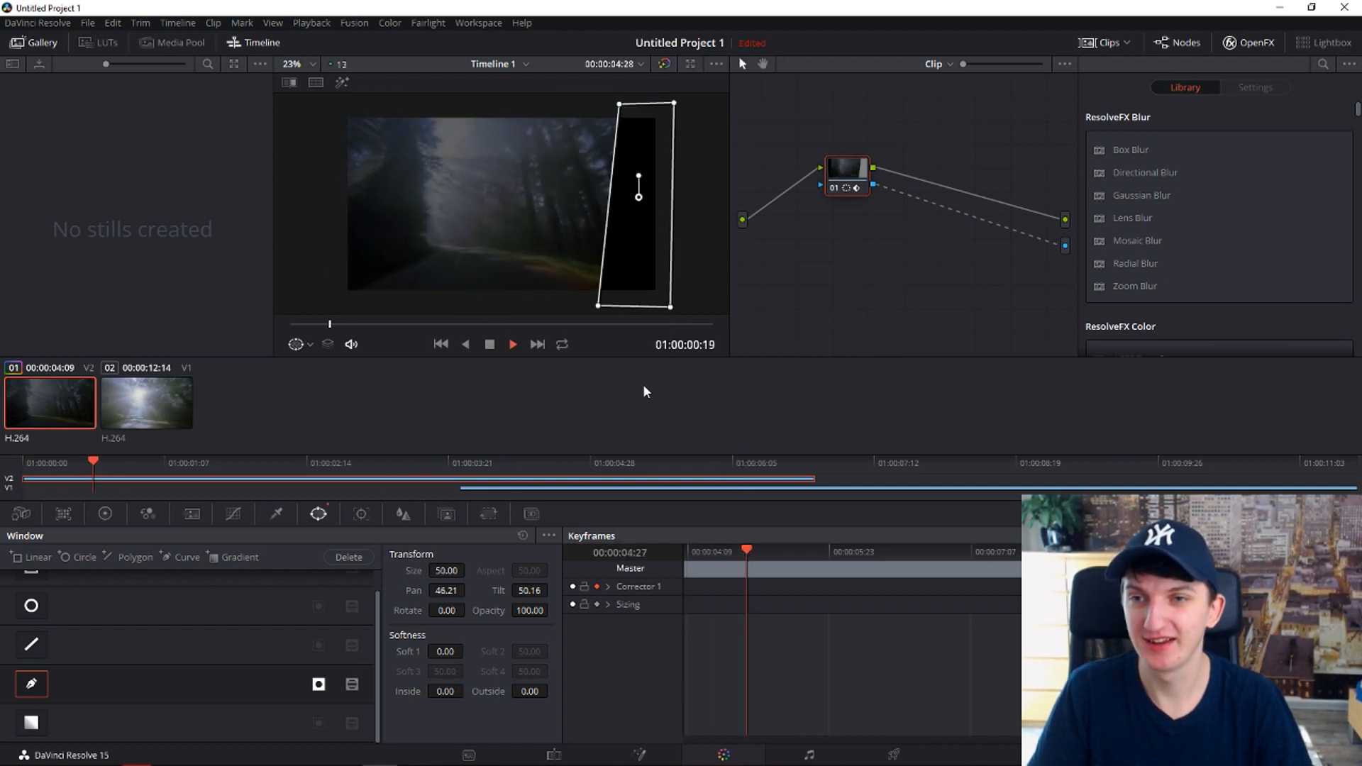
pyautogui.moveTo(625, 248); pyautogui.dragTo(697, 248)
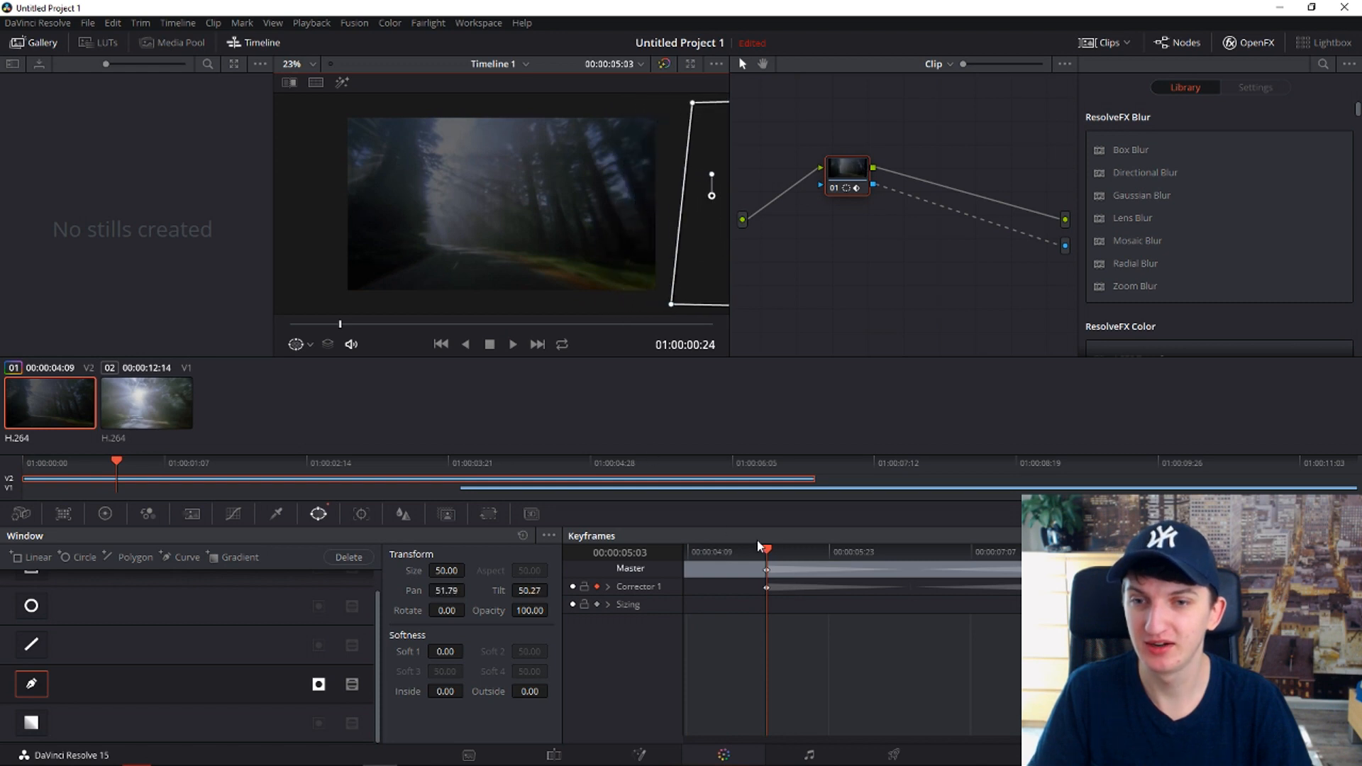
# Replay the clip from its start and reposition the mask at an added keyframe before the overlap to keep it off the frame.
pyautogui.press('Home')
pyautogui.press('space')
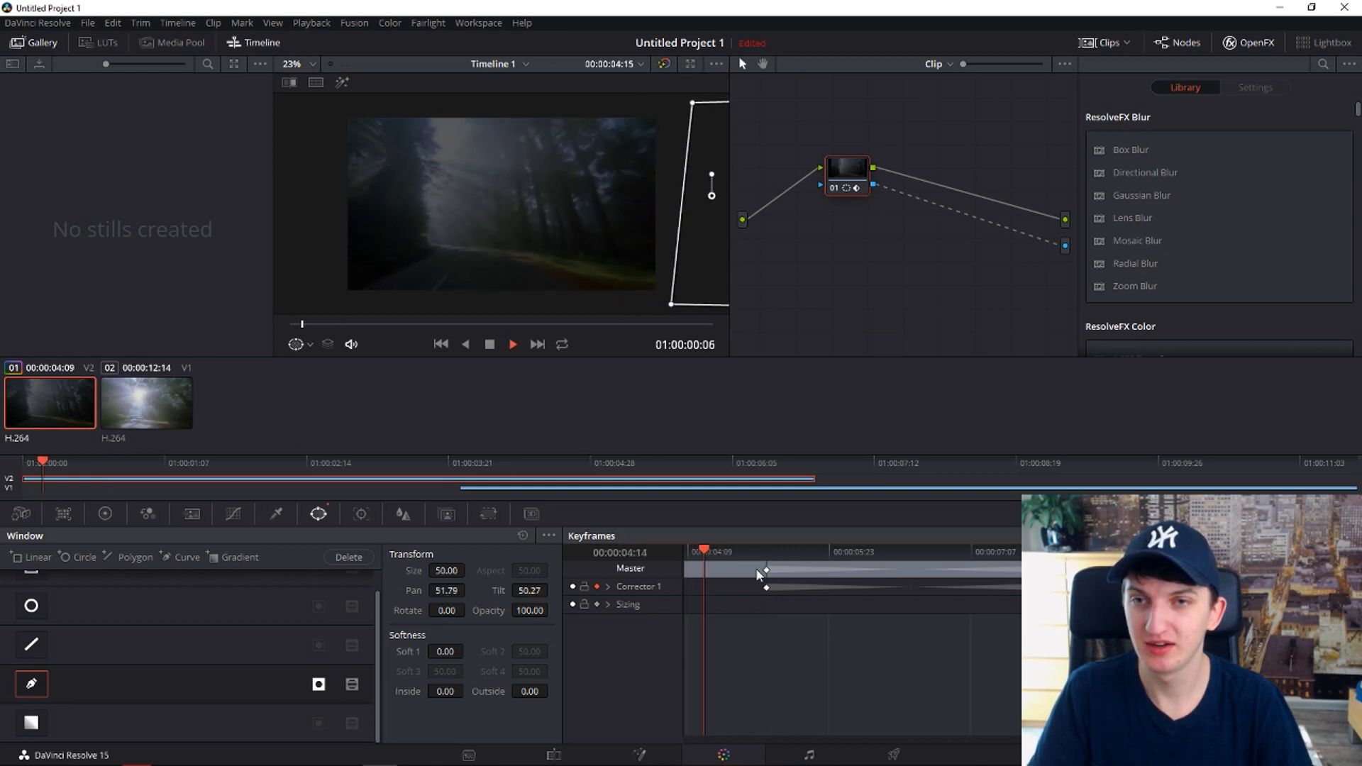
pyautogui.press('space')
pyautogui.press('space')
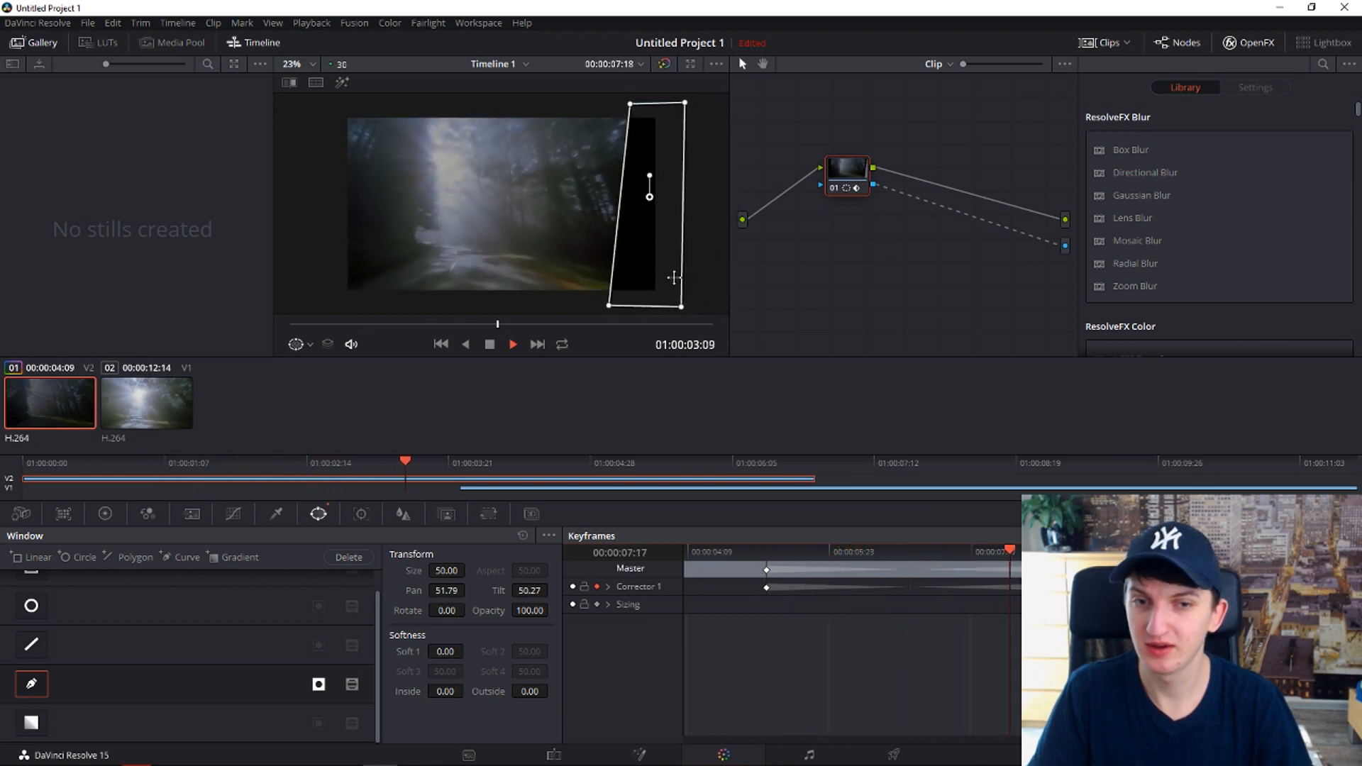
pyautogui.press('space')
pyautogui.moveTo(983, 551); pyautogui.dragTo(907, 551)
pyautogui.moveTo(661, 241)
pyautogui.mouseDown()
pyautogui.moveTo(721, 244)
pyautogui.moveTo(680, 261)
pyautogui.moveTo(651, 252)
pyautogui.moveTo(664, 251)
pyautogui.mouseUp()
# Play and scrub through the keyframed wipe to check how the mask edge moves across the overlap.
pyautogui.press('space')
pyautogui.press('space')
pyautogui.press('space')
pyautogui.press('space')
pyautogui.press('space')
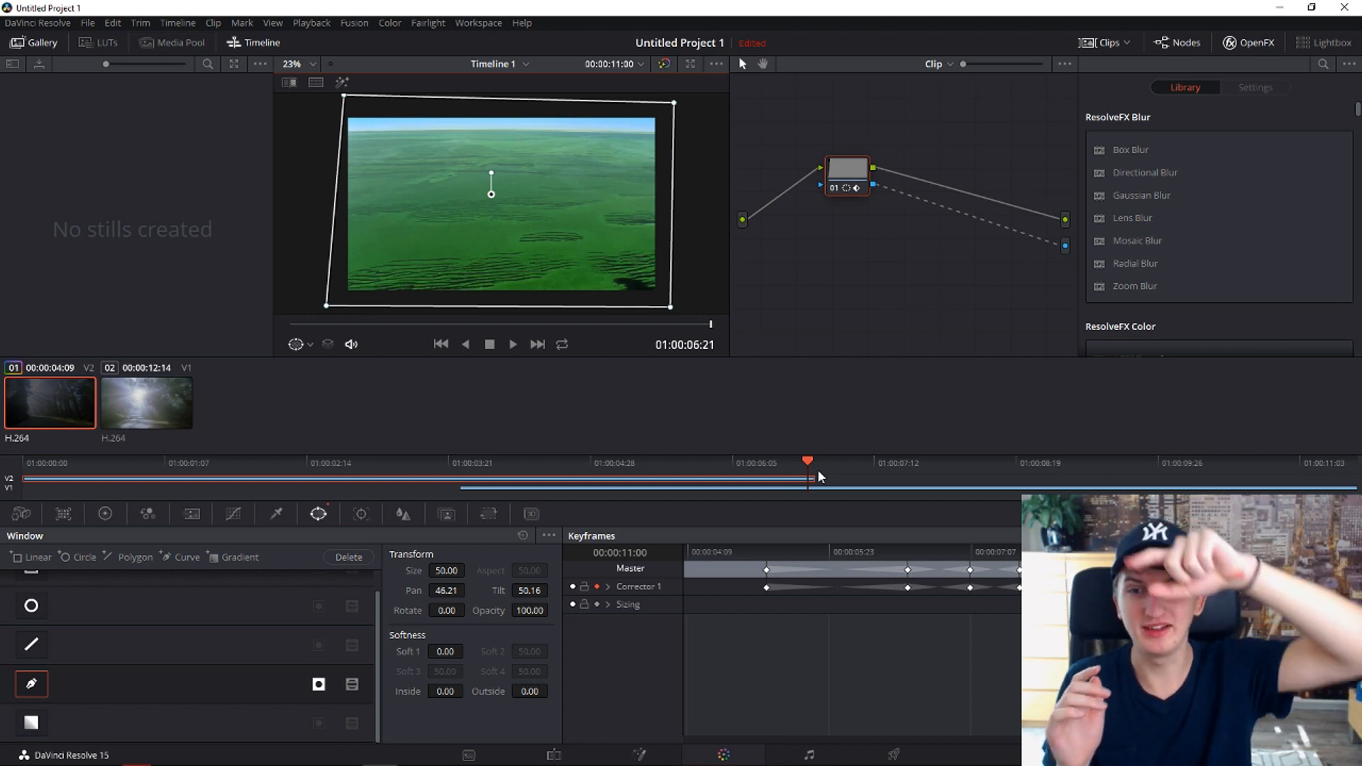
pyautogui.moveTo(802, 465); pyautogui.dragTo(488, 483)
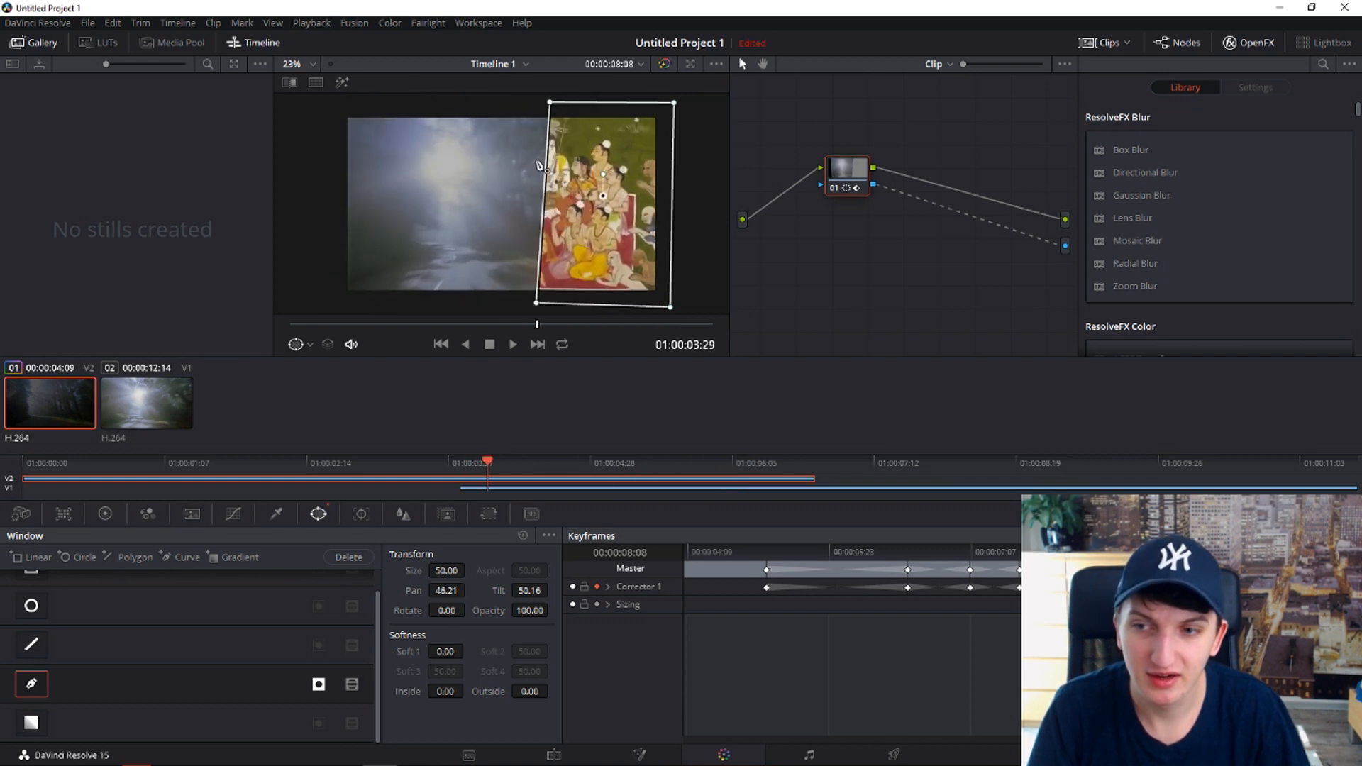
pyautogui.moveTo(496, 479); pyautogui.dragTo(519, 461)
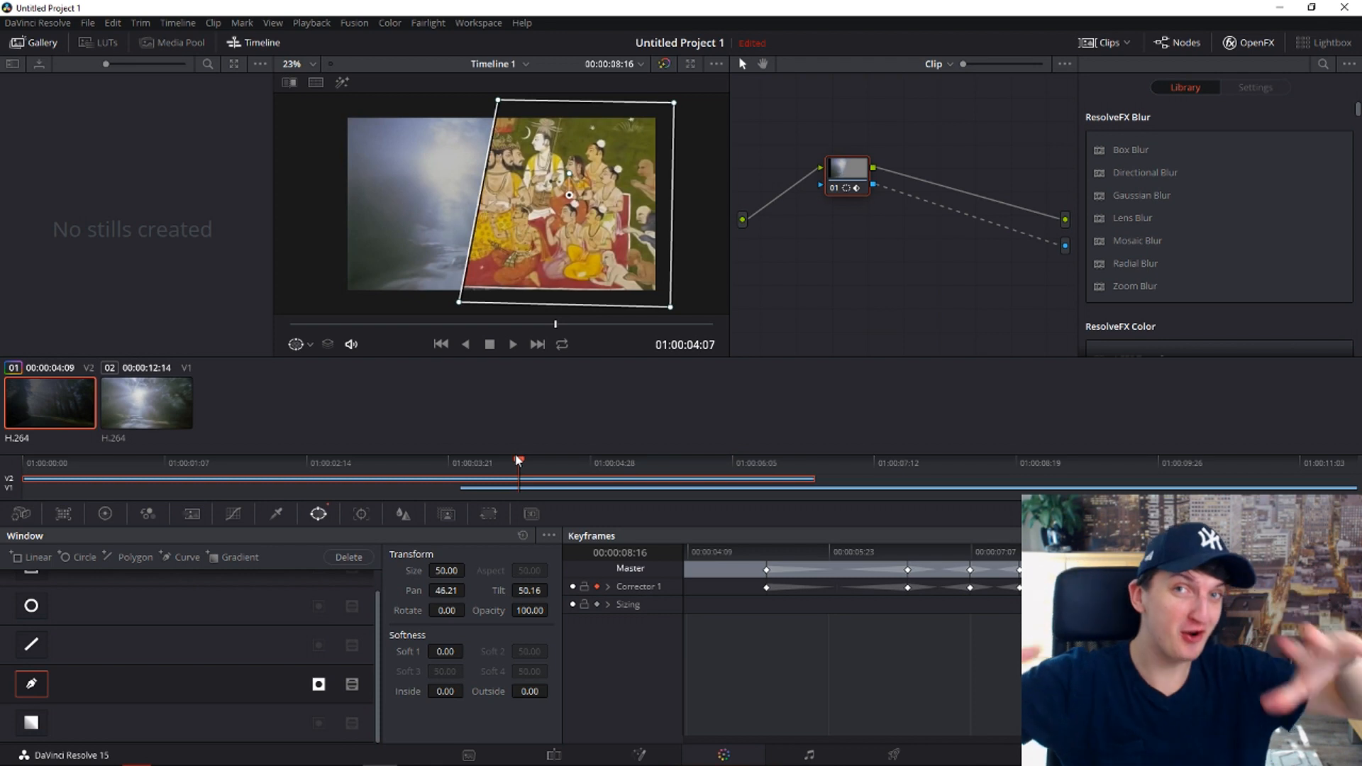
pyautogui.press('space')
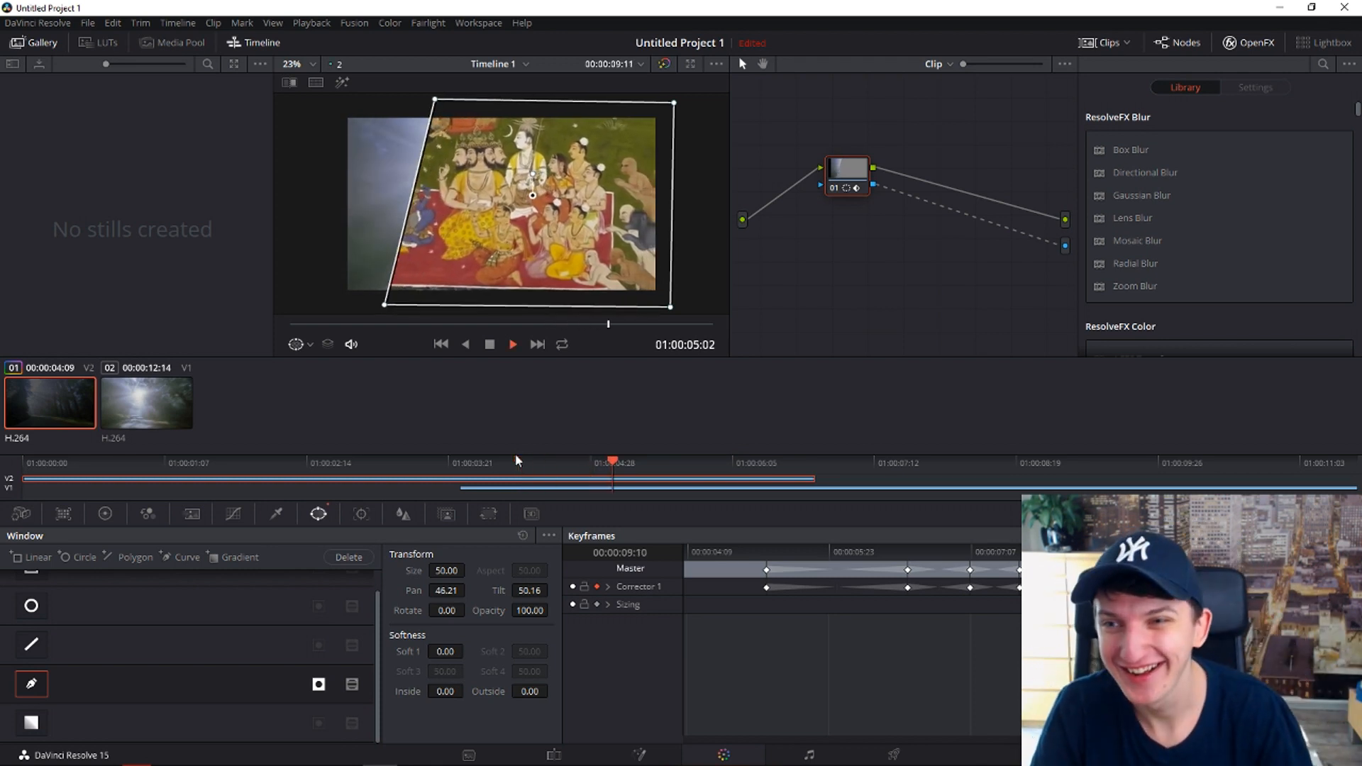
pyautogui.press('space')
pyautogui.moveTo(1251, 551); pyautogui.dragTo(1145, 552)
pyautogui.moveTo(718, 550); pyautogui.dragTo(917, 543)
pyautogui.press('space')
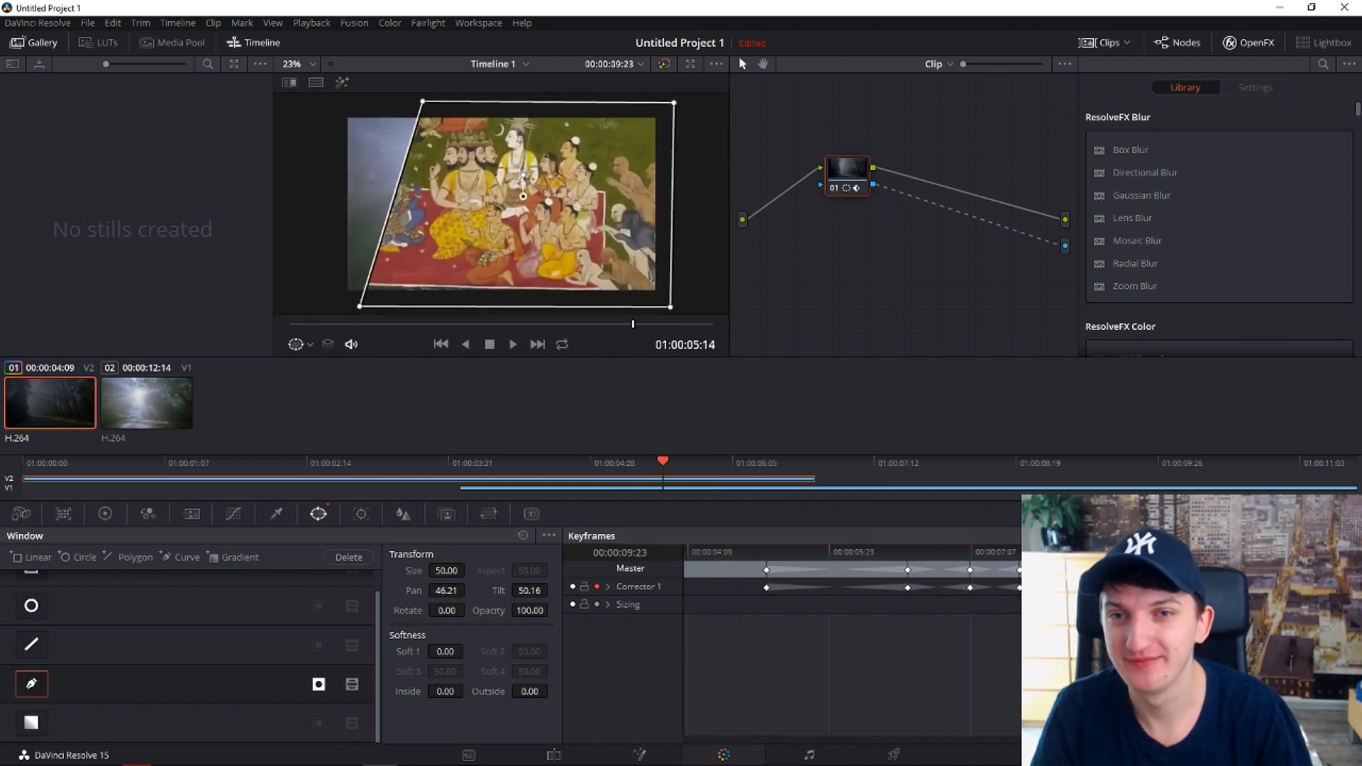